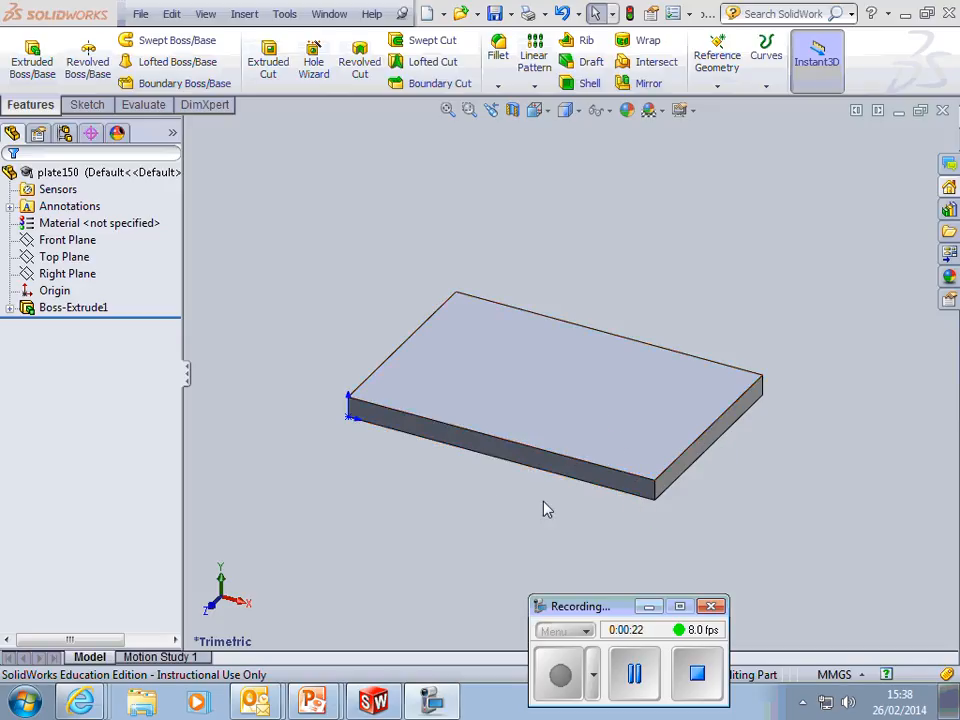
Step: Create a new assembly and place plate150 in it as the base component
click(444, 14)
click(458, 34)
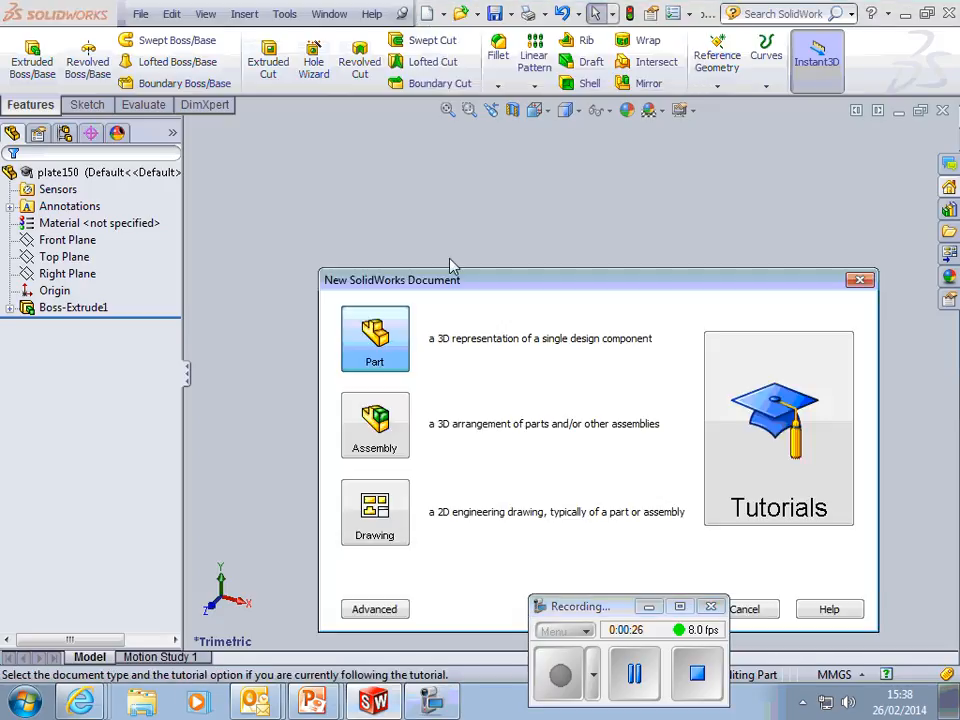
double_click(373, 422)
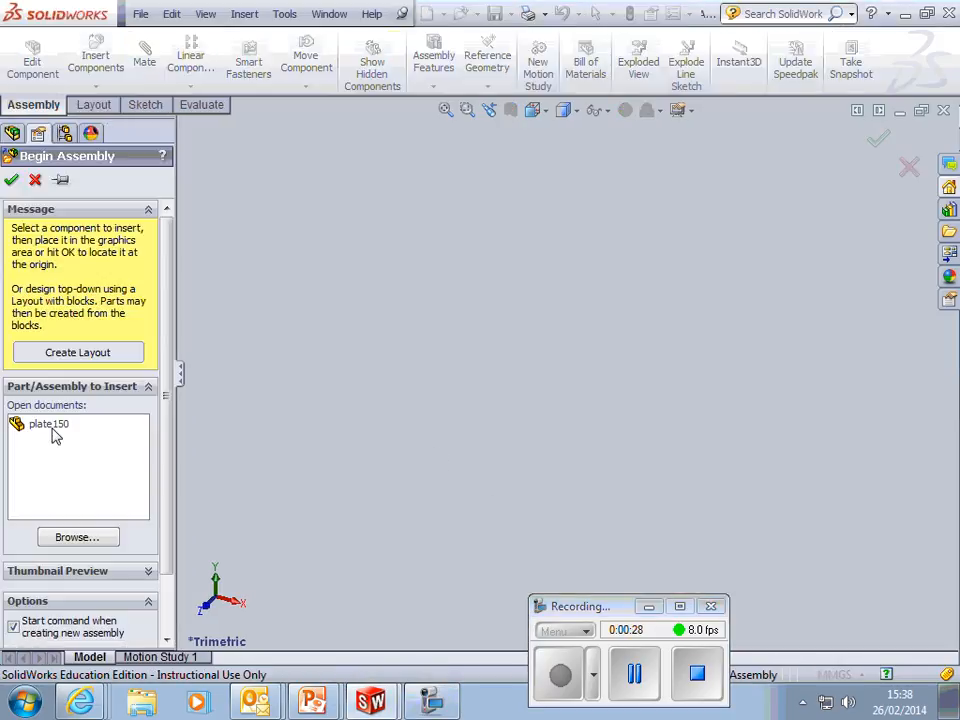
click(50, 425)
click(444, 343)
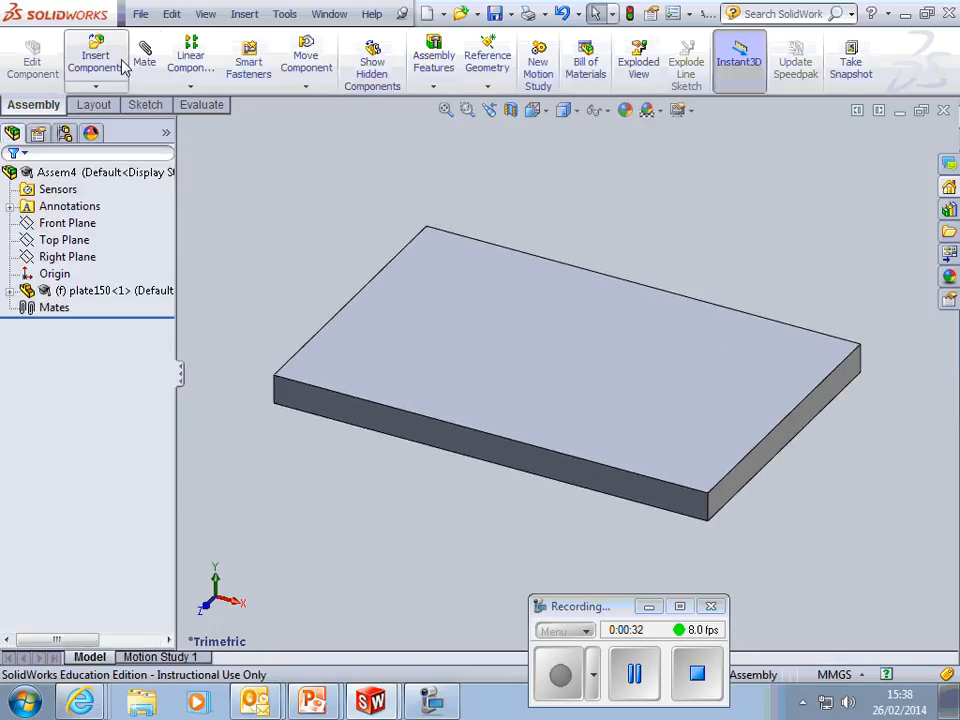
Step: Insert a second plate150 into the assembly, in front of the base plate
click(96, 60)
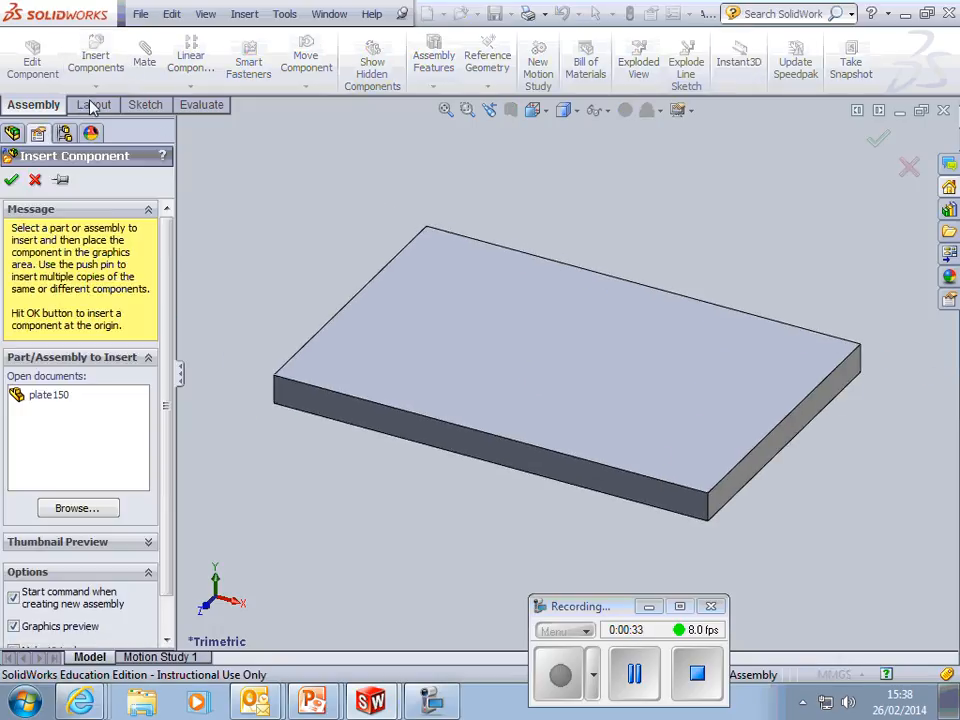
click(28, 398)
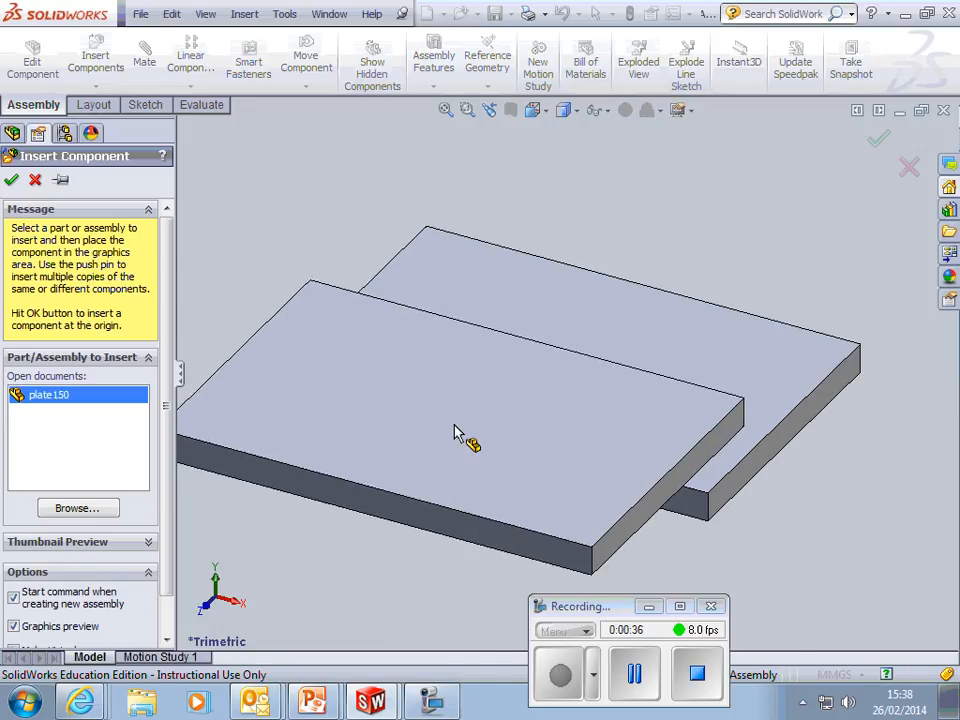
click(463, 414)
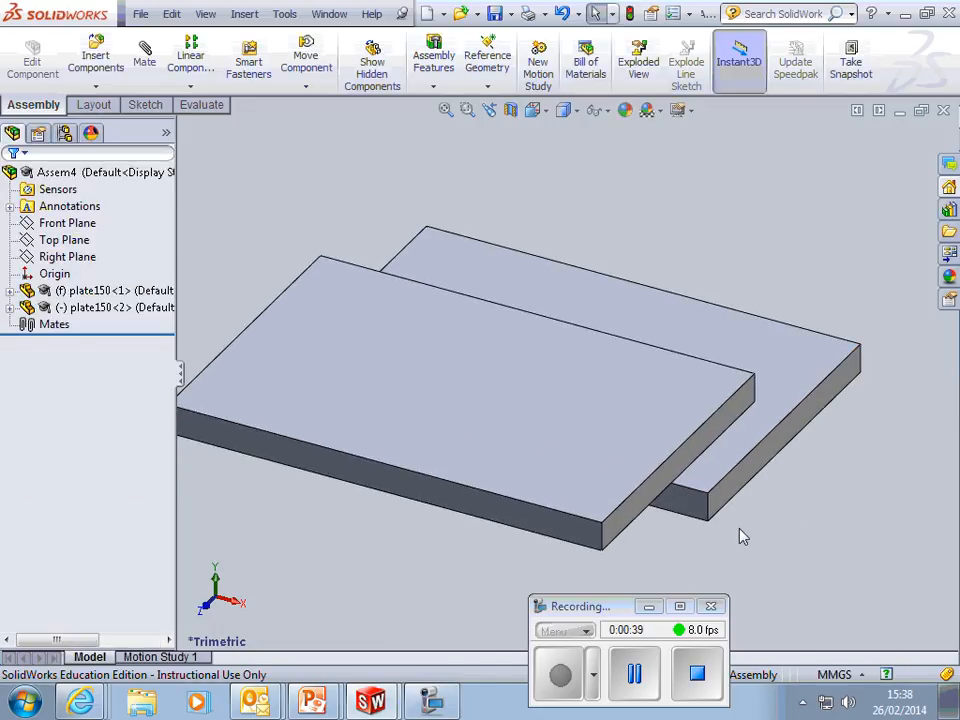
Step: Add a coincident mate between the base plate's upper face and the short end face of the second plate so it stands upright
click(145, 60)
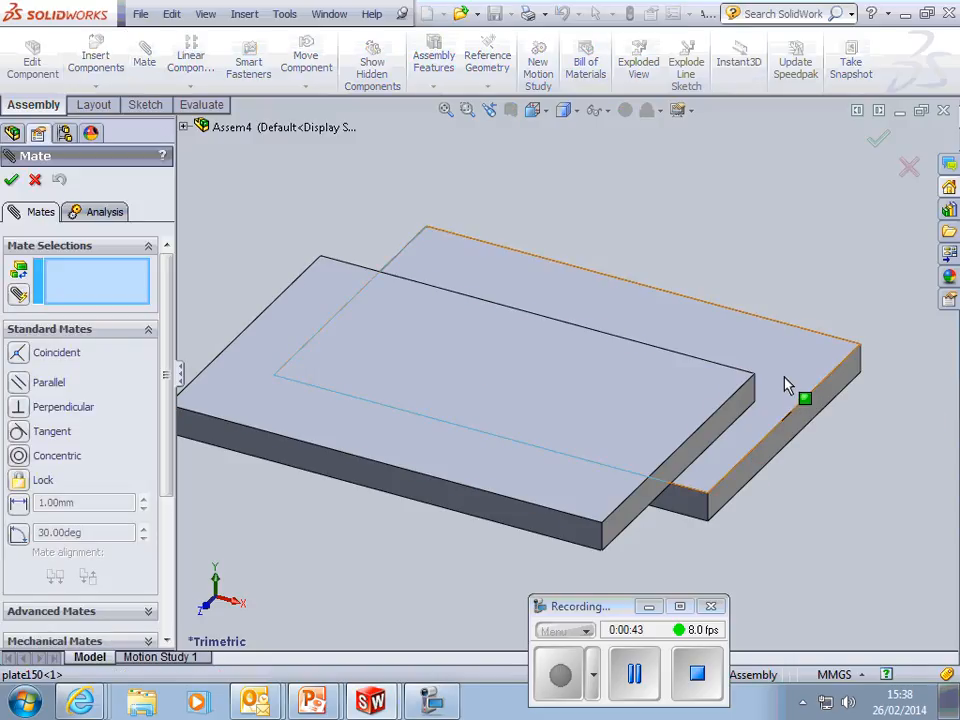
click(785, 385)
click(710, 440)
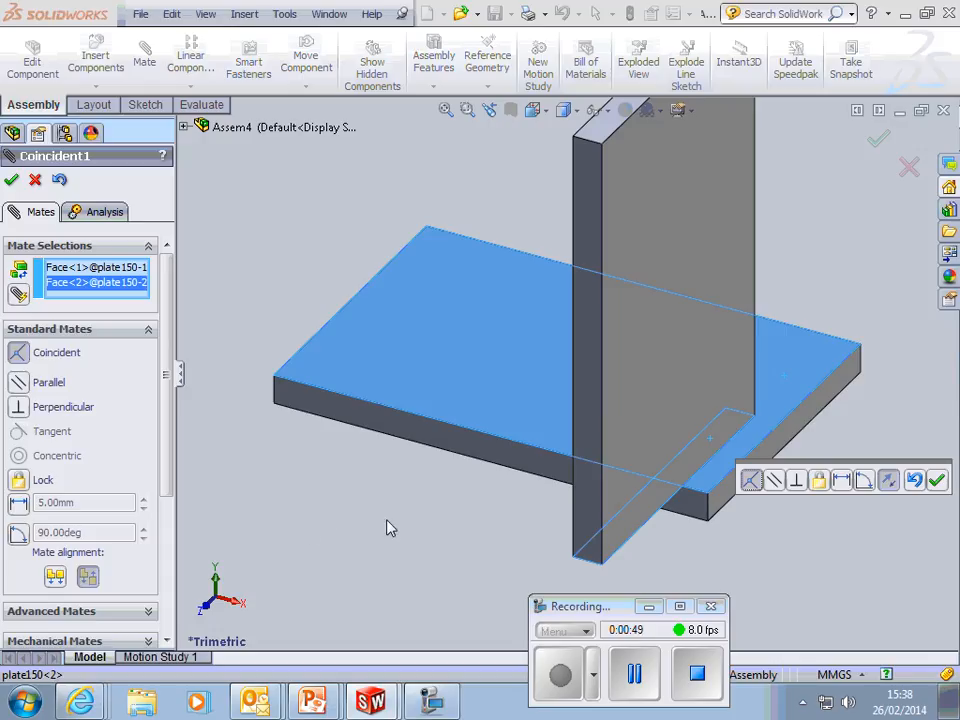
middle_drag(371, 564, 385, 512)
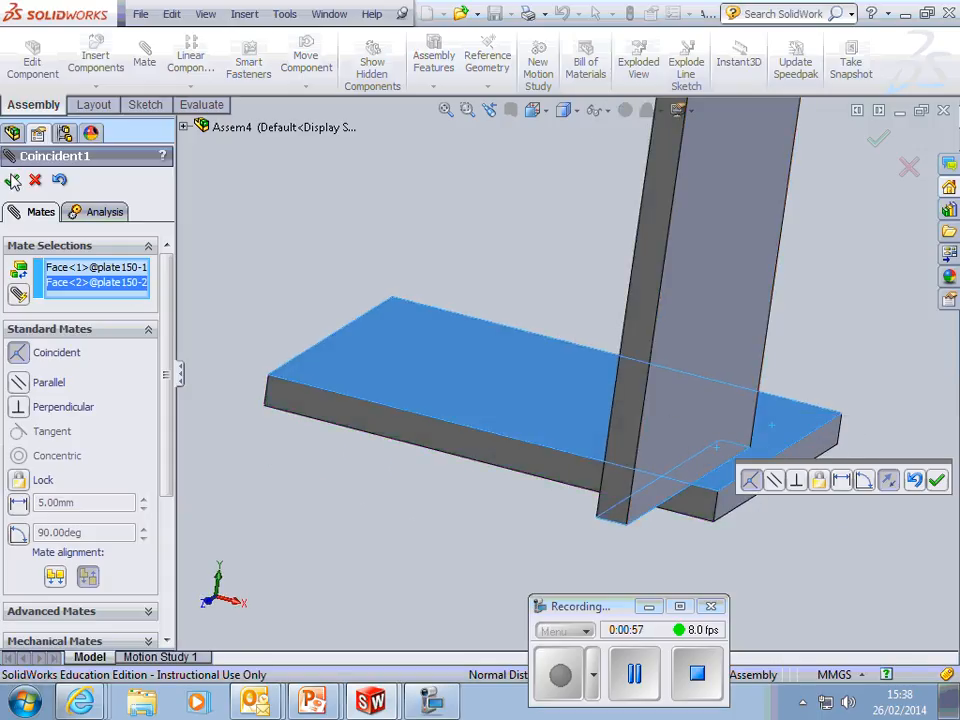
click(11, 179)
Step: Slide the upright plate across the base plate to check its remaining freedom of movement
drag(709, 364, 724, 321)
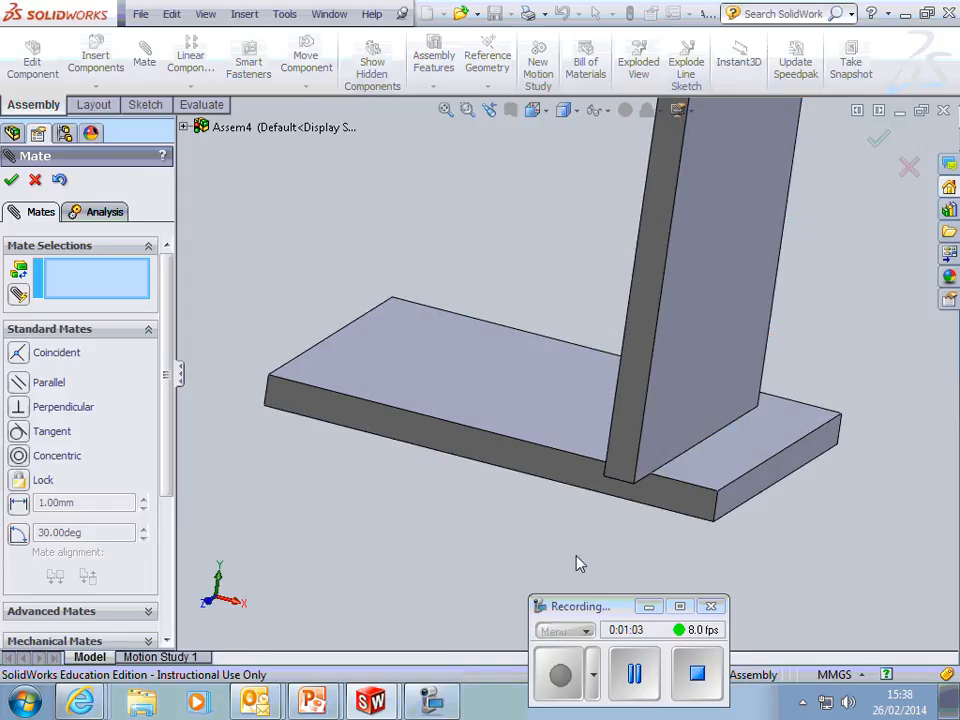
middle_drag(580, 564, 628, 444)
mouse_move(636, 408)
mouse_down()
mouse_move(650, 430)
mouse_move(658, 377)
mouse_move(649, 405)
mouse_up()
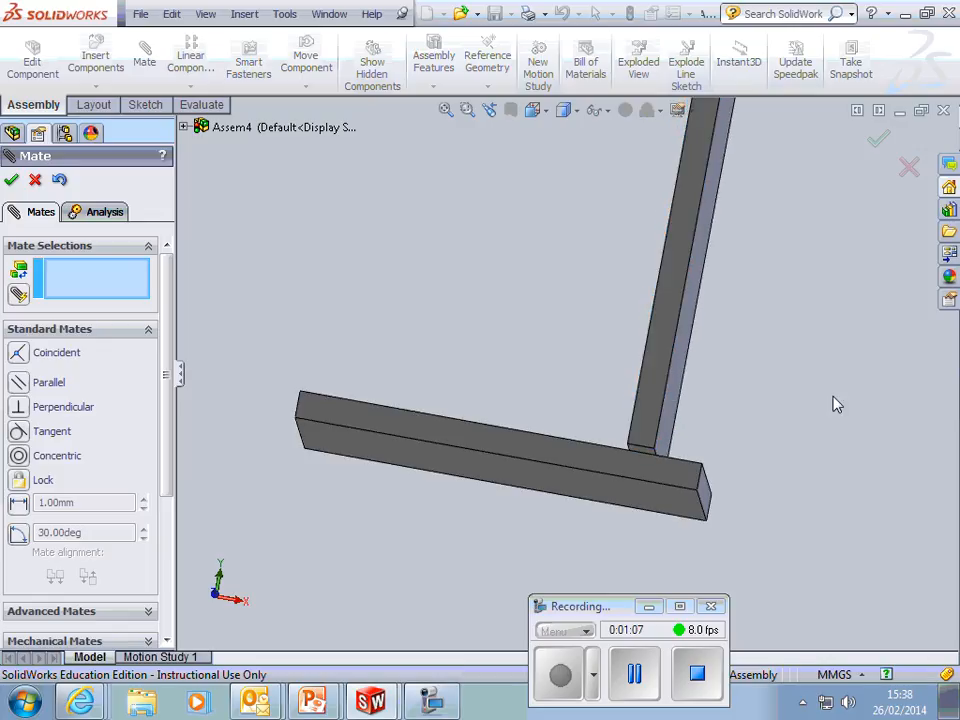
middle_drag(825, 403, 799, 461)
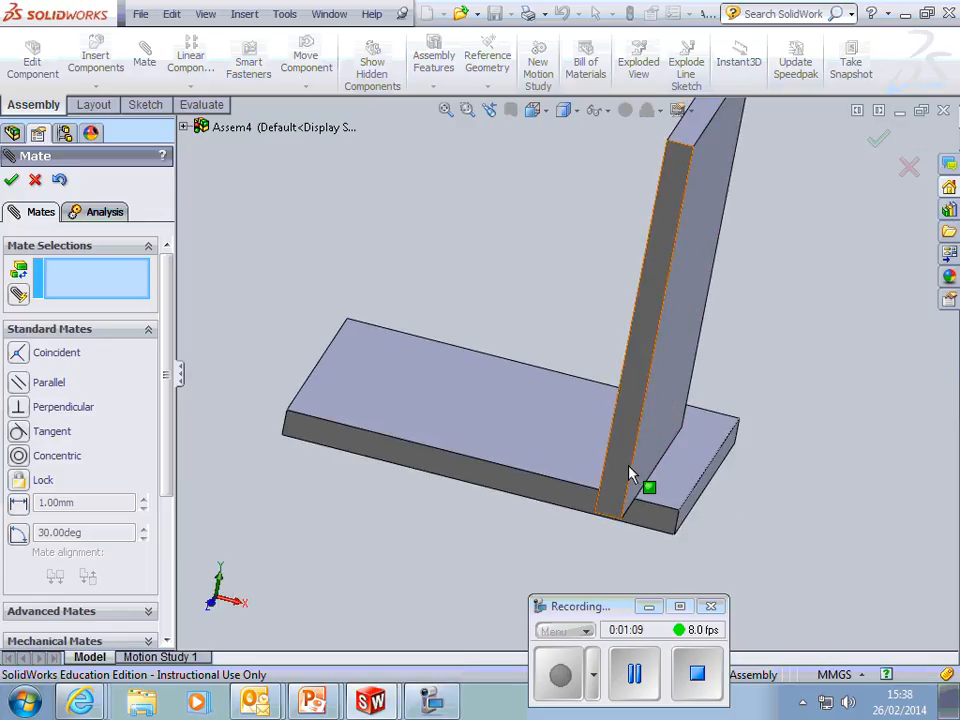
drag(628, 476, 650, 400)
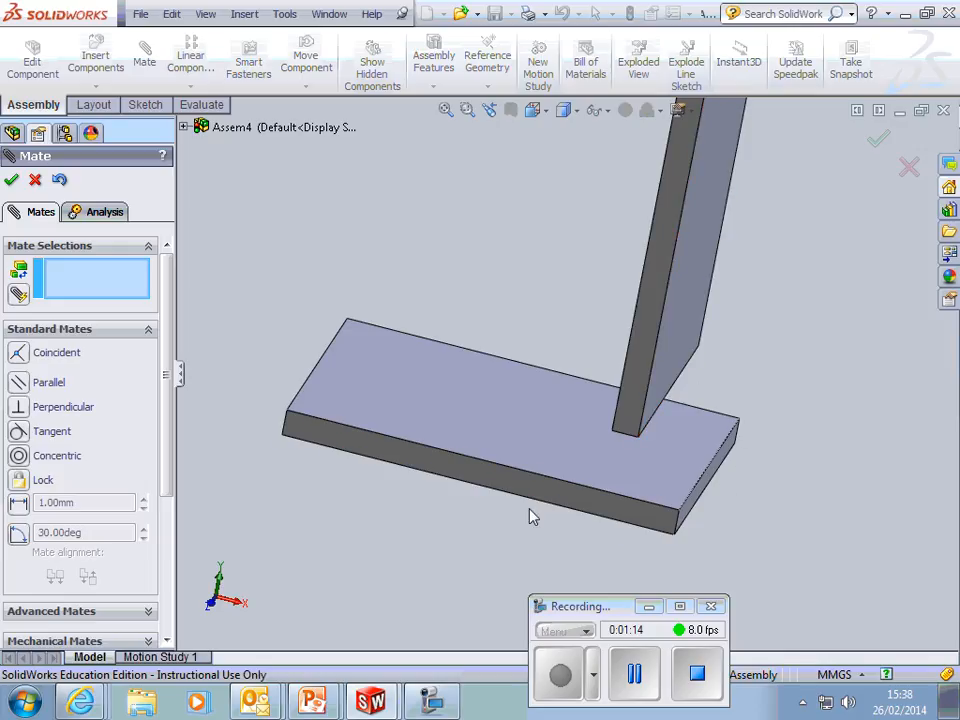
Step: Add another coincident mate between the base plate's upper face and the underside of the upright plate
click(657, 469)
middle_drag(634, 474, 761, 306)
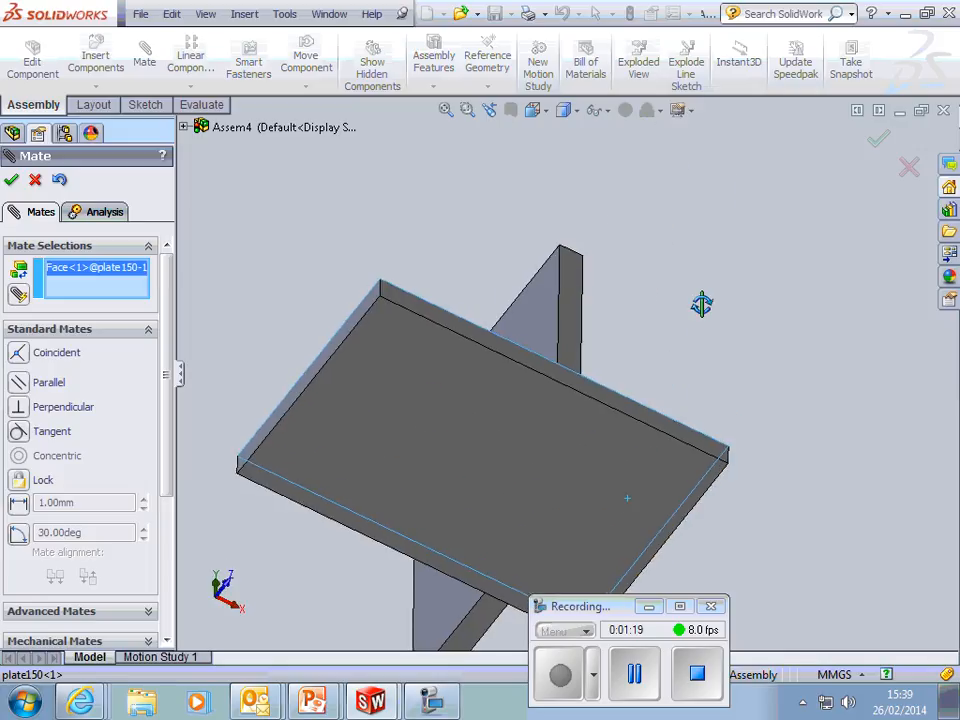
click(472, 630)
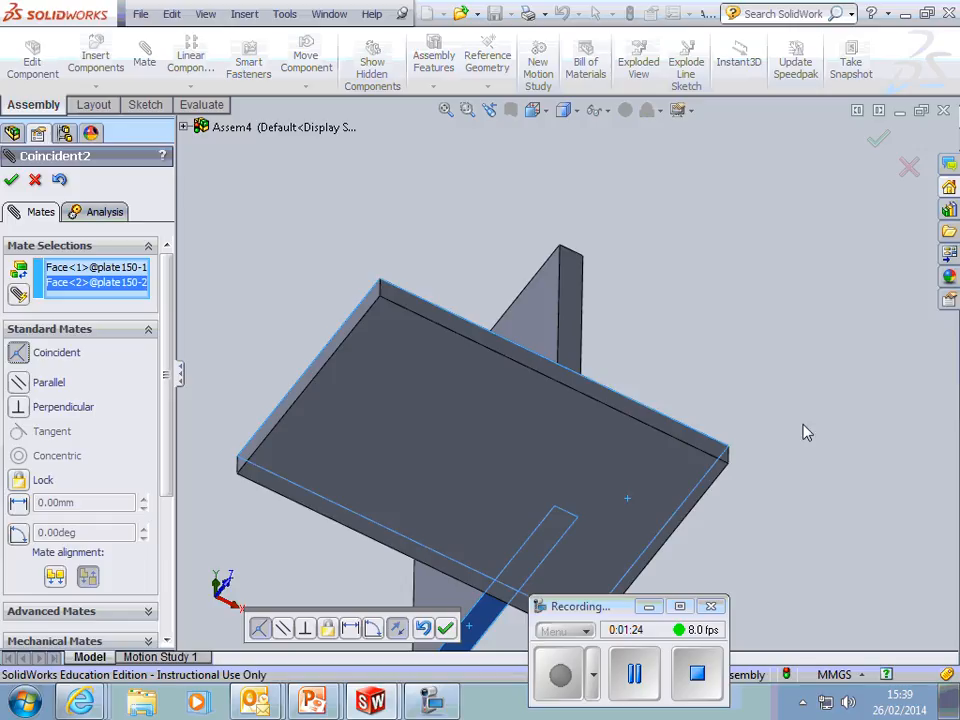
middle_drag(806, 432, 733, 550)
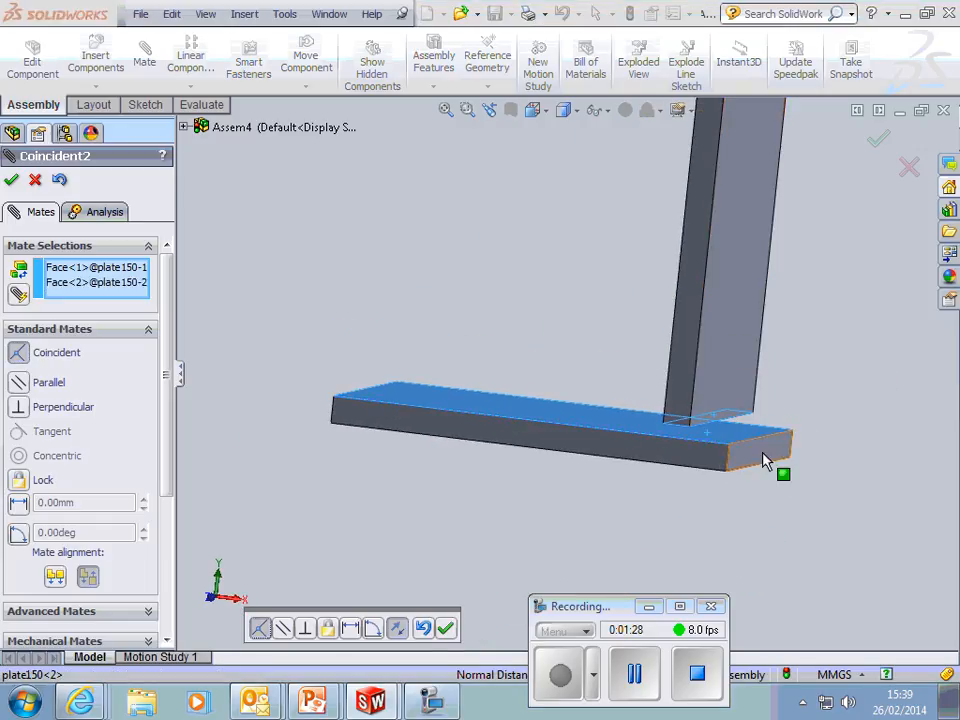
click(13, 180)
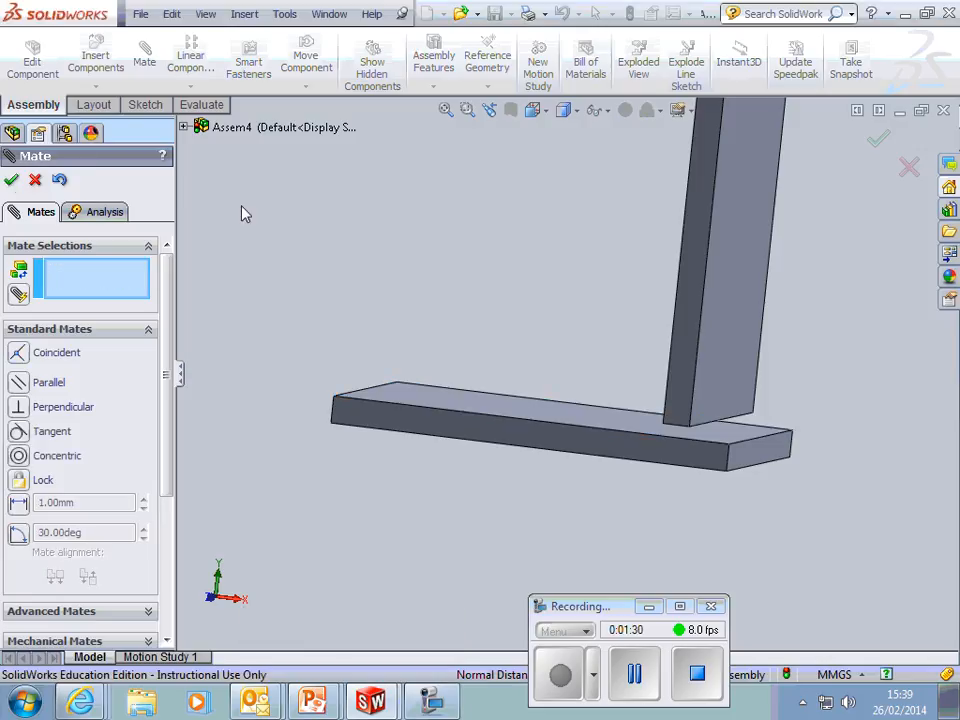
Step: Add a 30 mm distance mate between the upright plate's outer broad face and the base plate's nearest short end face
click(739, 316)
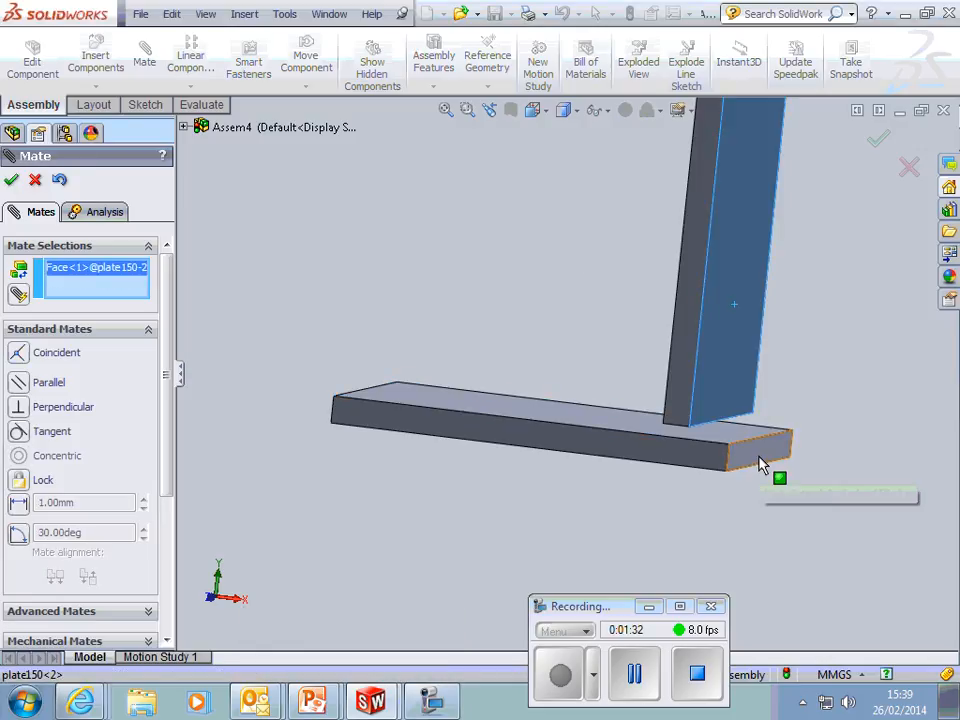
click(760, 455)
middle_drag(690, 500, 703, 523)
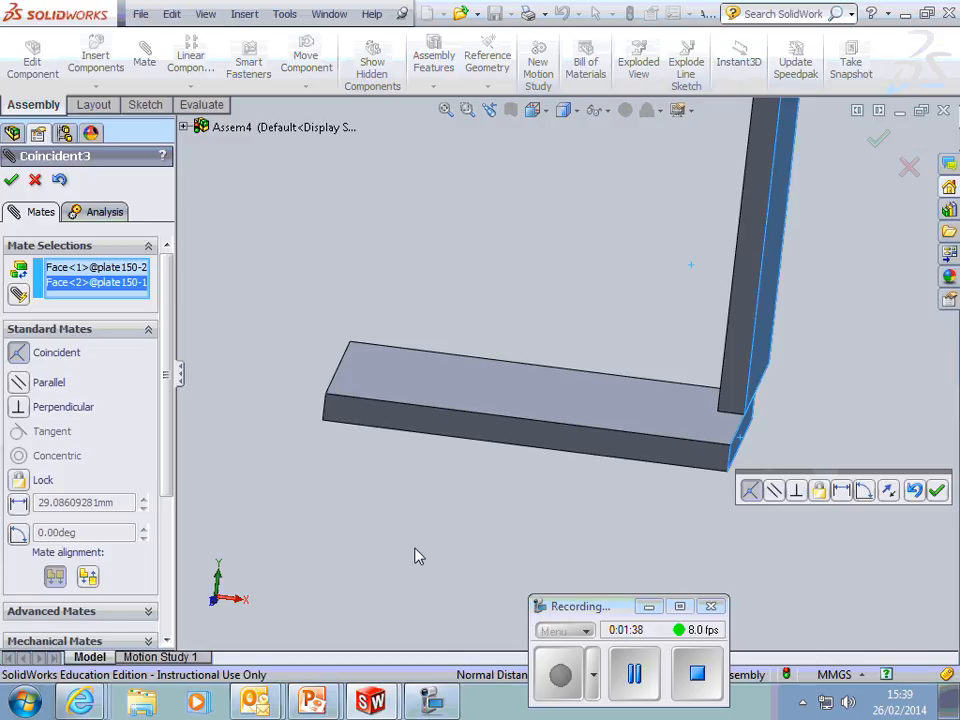
click(20, 508)
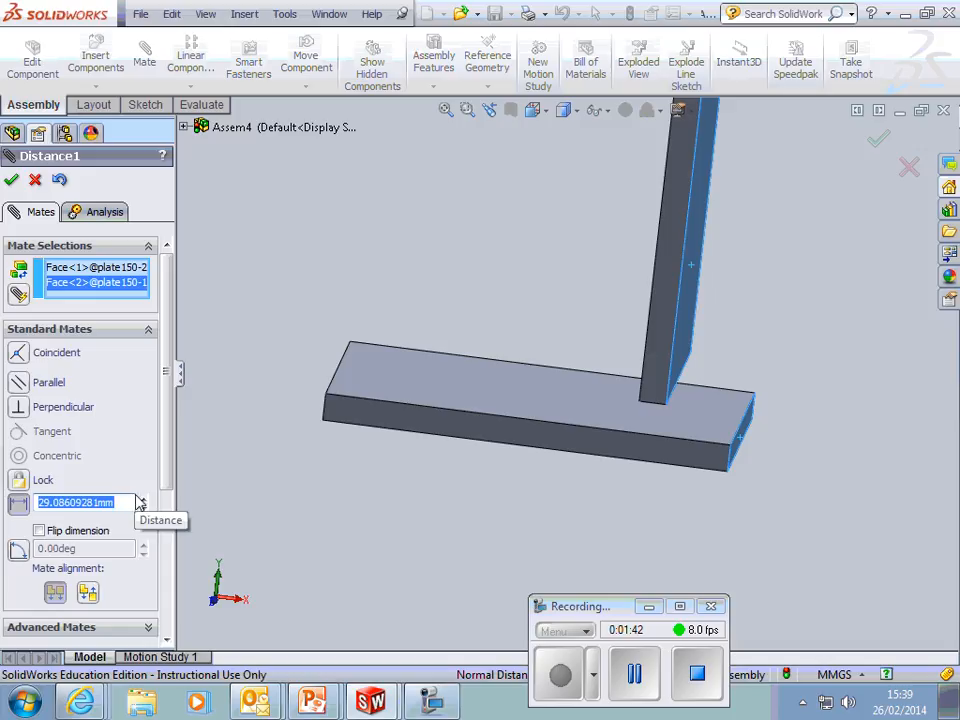
drag(118, 502, 83, 502)
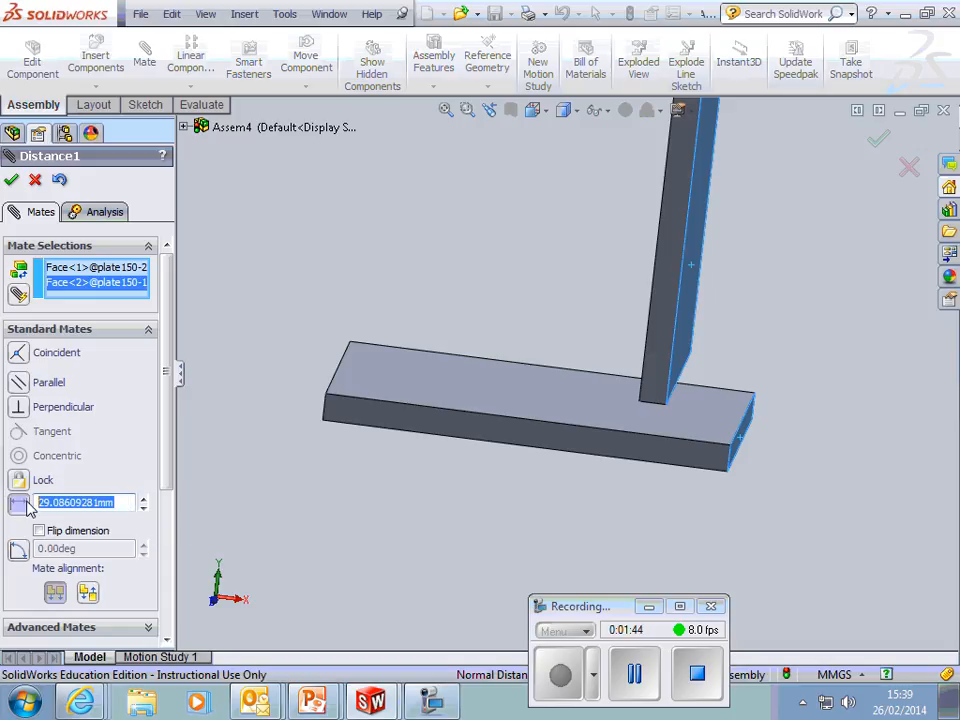
text(3)
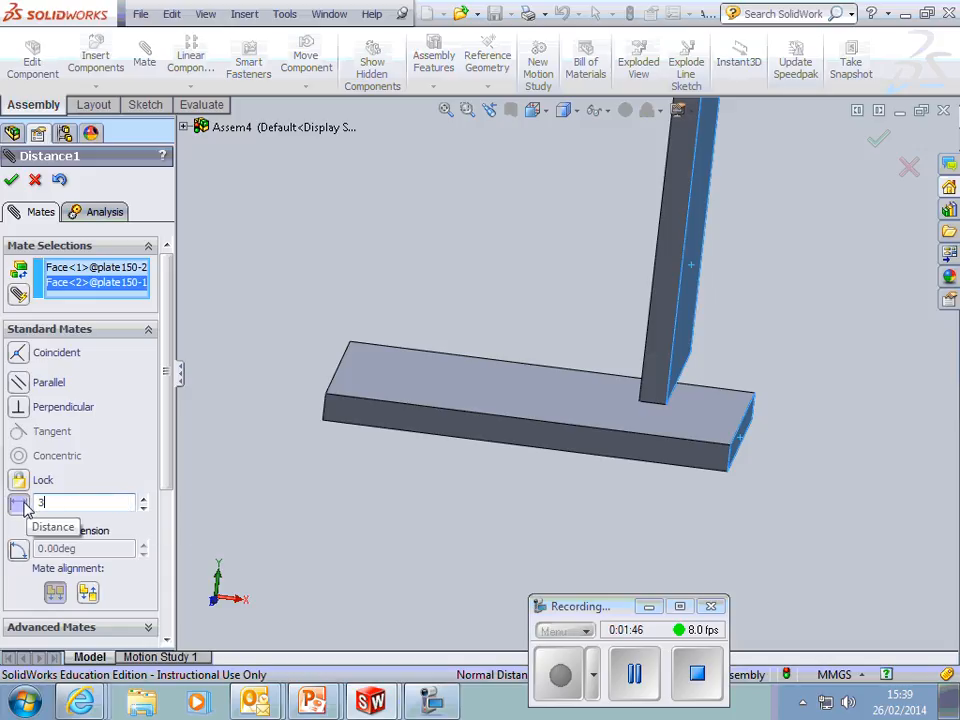
text(0)
key(Return)
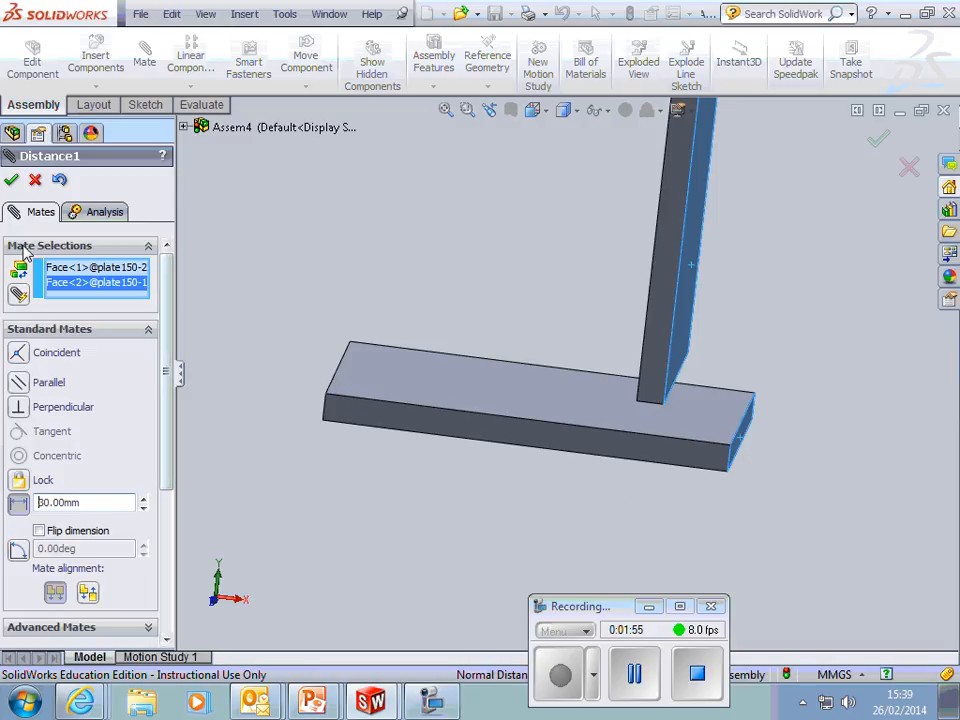
click(12, 180)
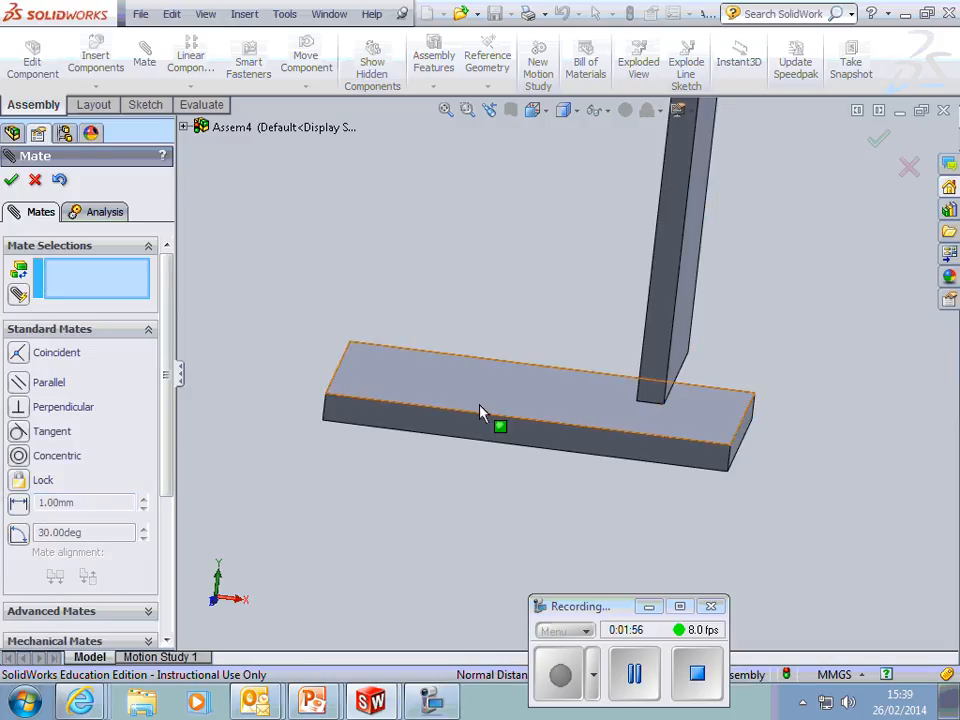
Step: Add a coincident mate making the upright's narrow front face flush with the base plate's long front face, and finish mating
click(664, 354)
click(646, 451)
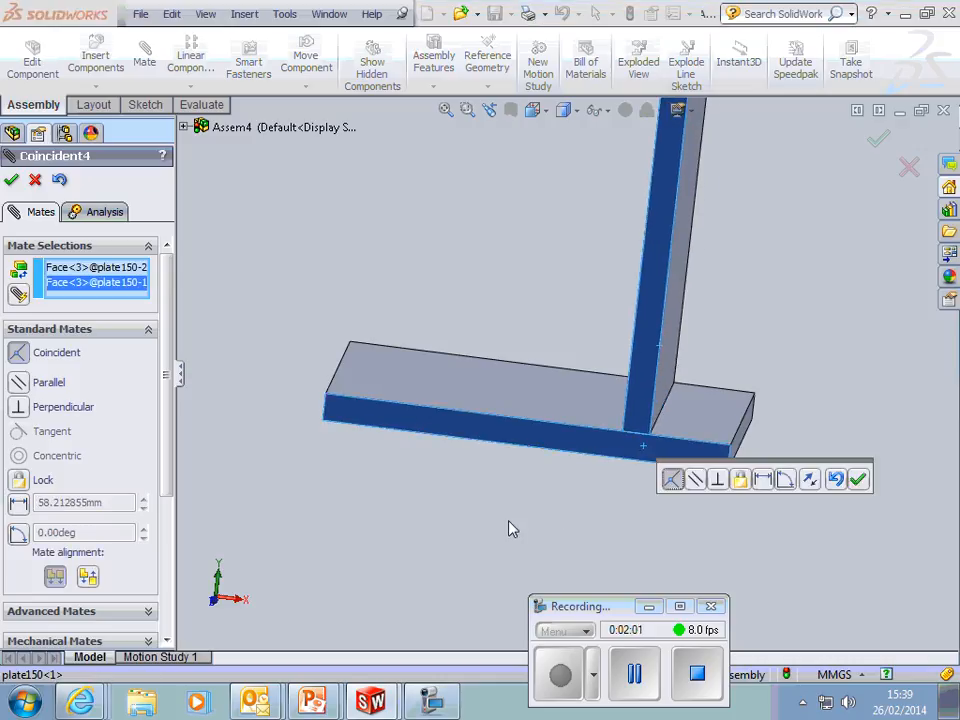
click(858, 480)
mouse_move(555, 535)
middle_down()
mouse_move(583, 525)
mouse_move(537, 540)
mouse_move(566, 551)
middle_up()
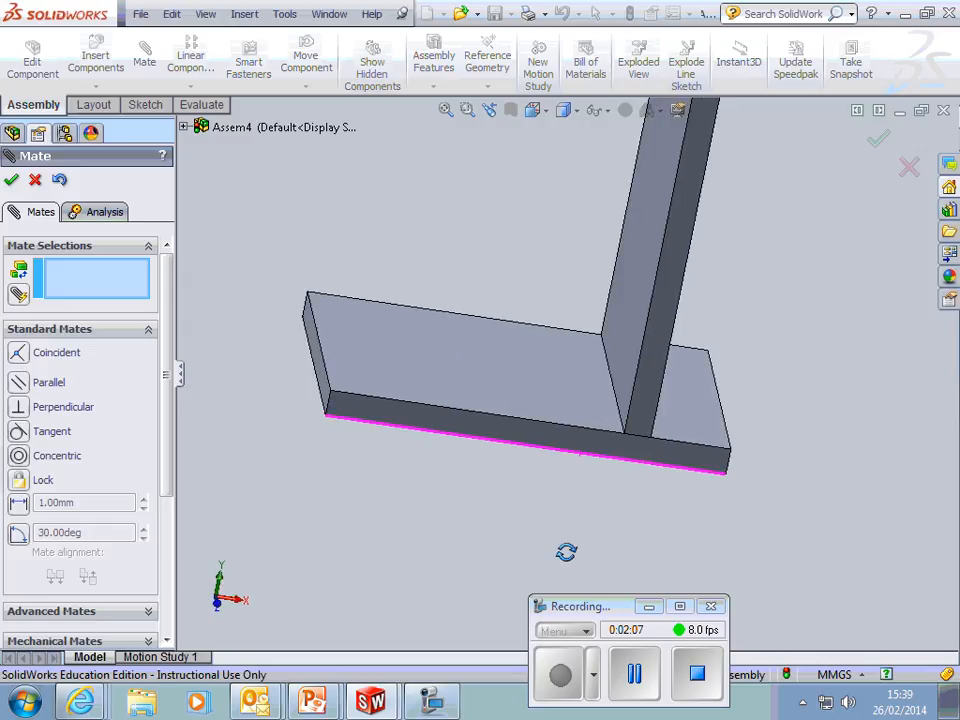
click(33, 180)
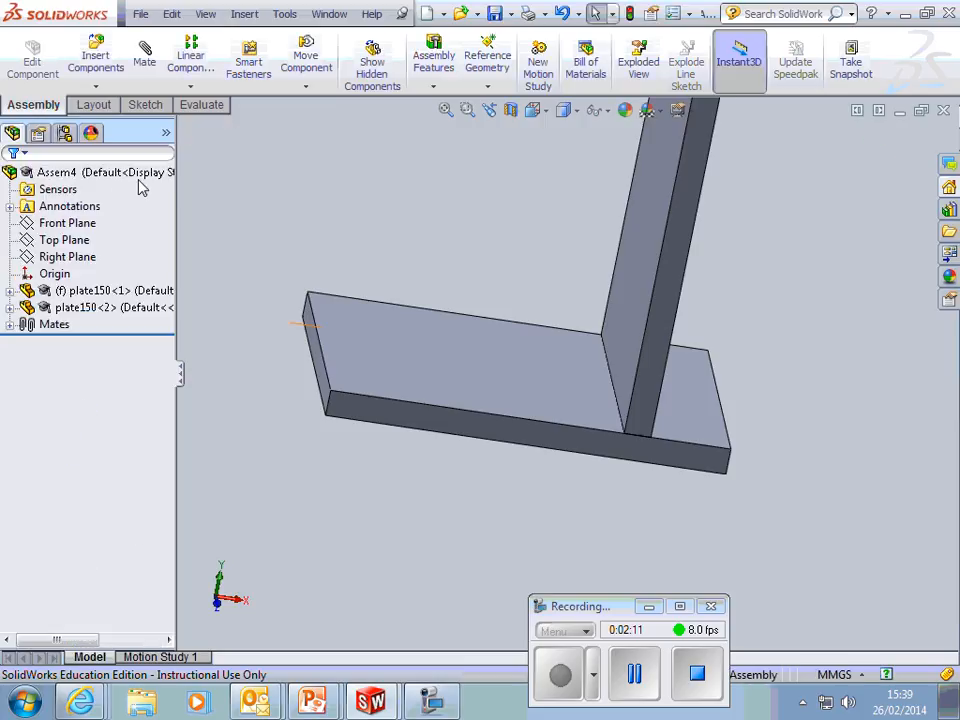
Step: Insert a third plate150 into the assembly, above the free end of the base plate
click(111, 65)
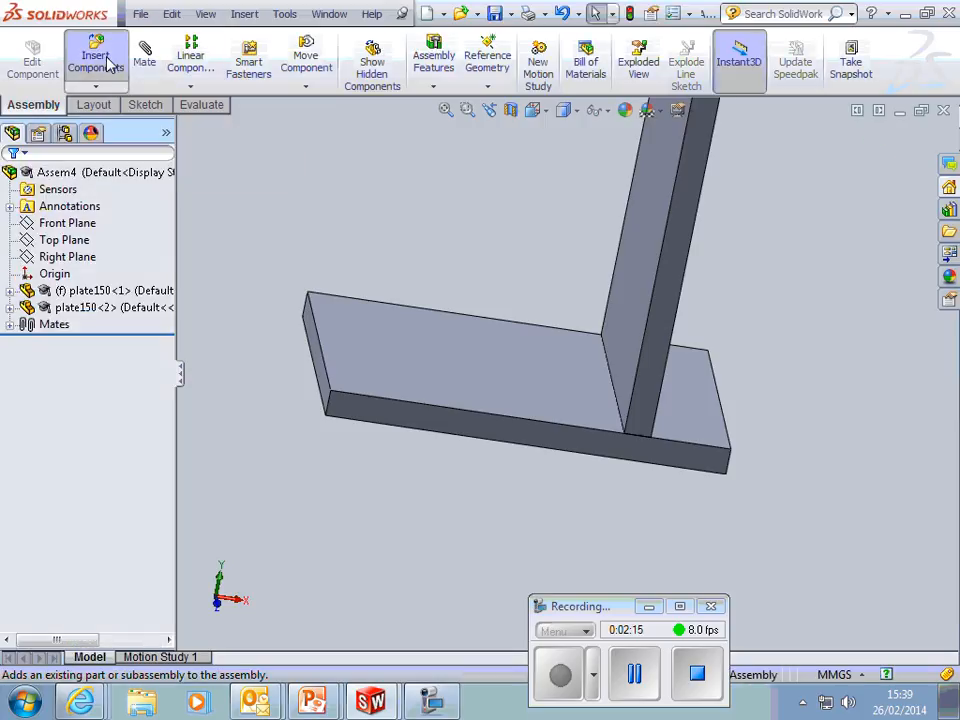
click(60, 396)
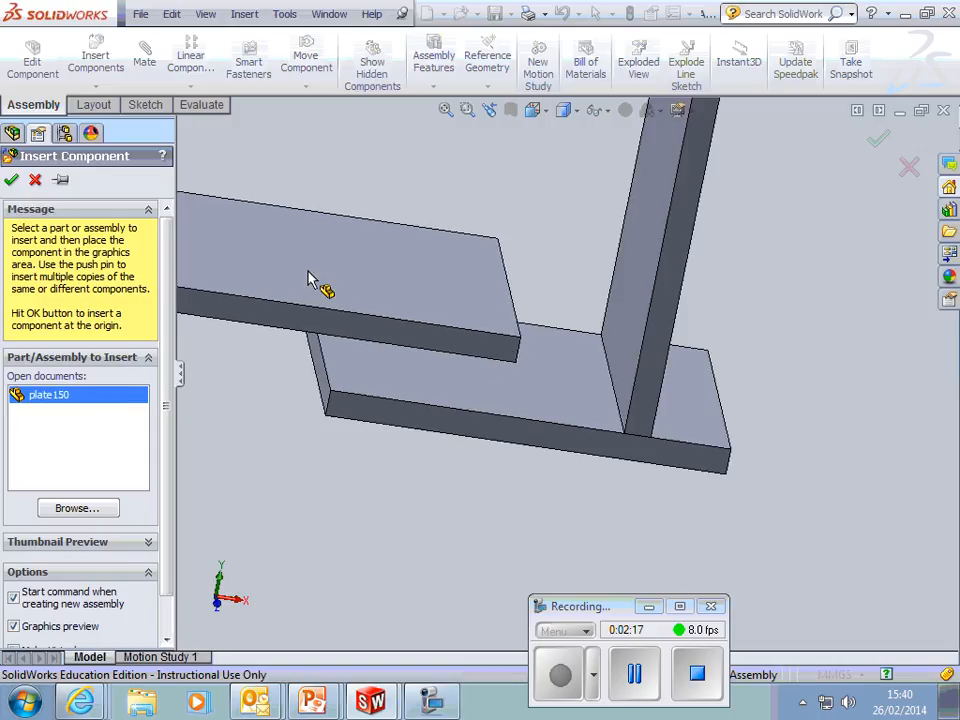
click(307, 220)
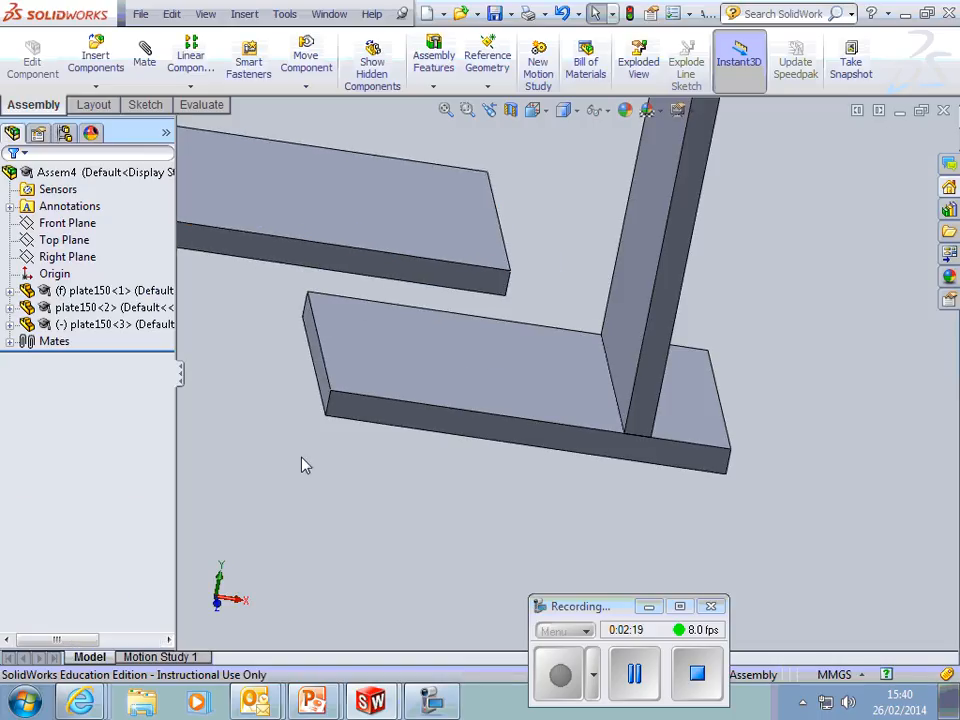
Step: Add a coincident mate between the third plate's short end face and the base plate's upper face
middle_drag(349, 471, 330, 450)
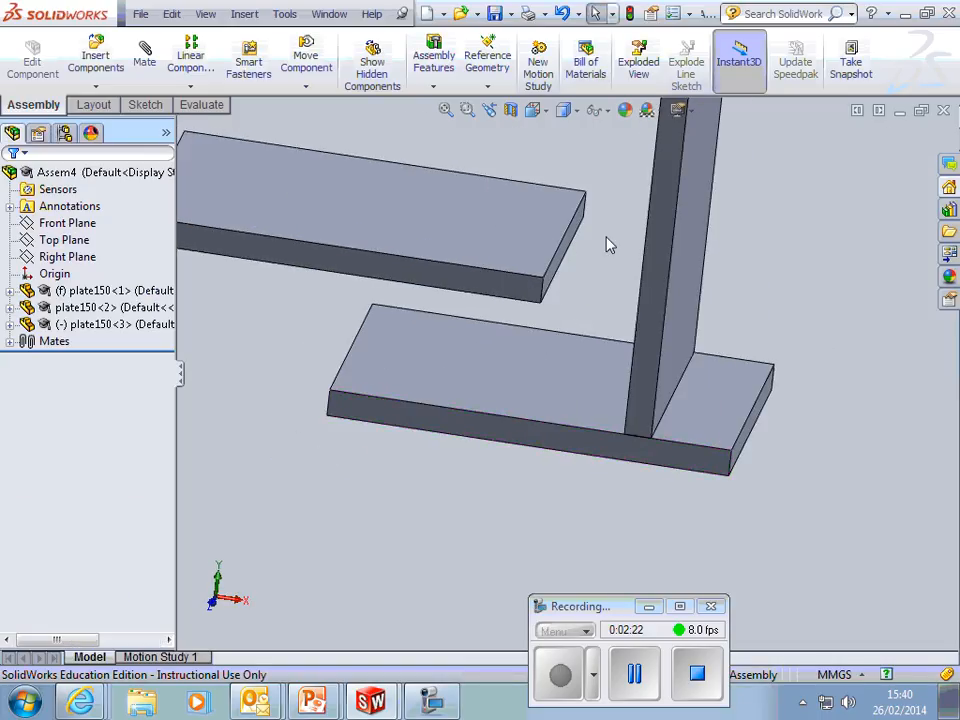
click(145, 55)
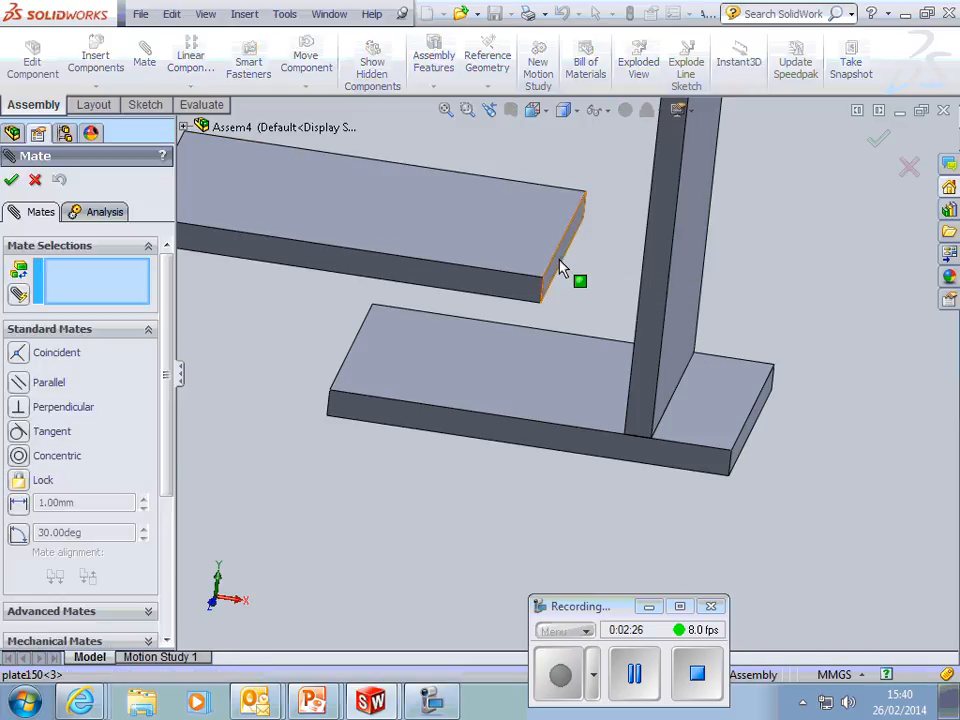
click(560, 268)
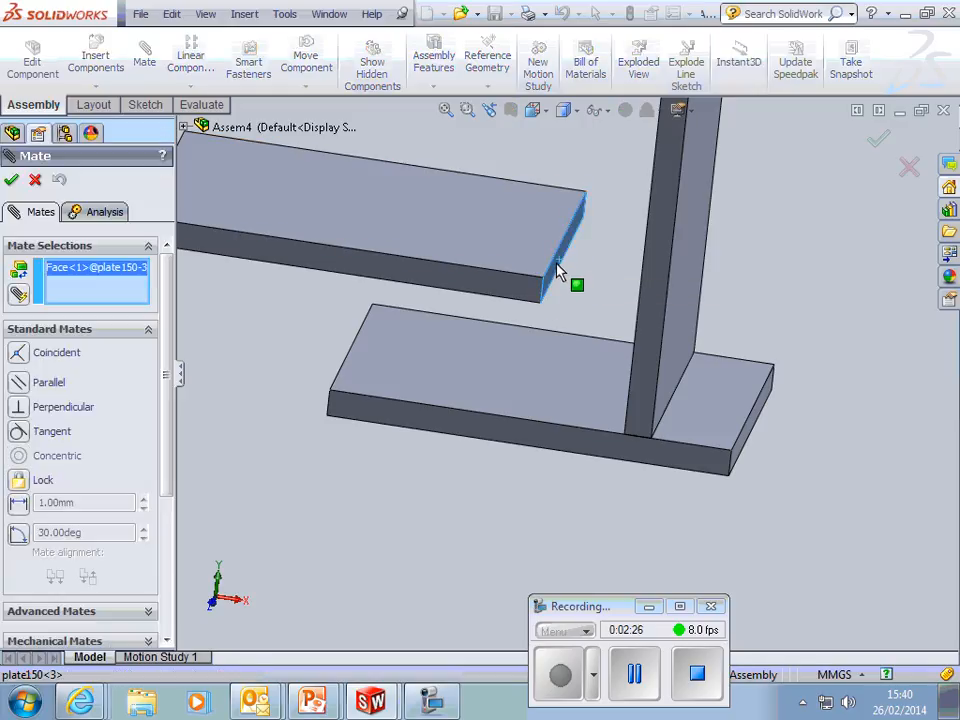
click(402, 372)
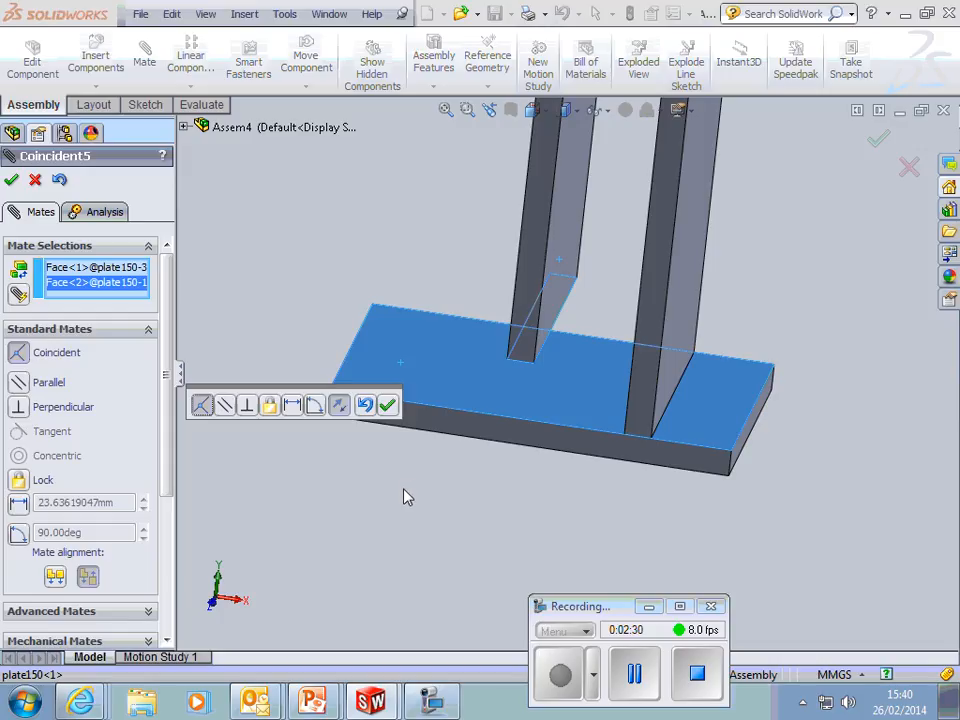
middle_drag(407, 497, 461, 521)
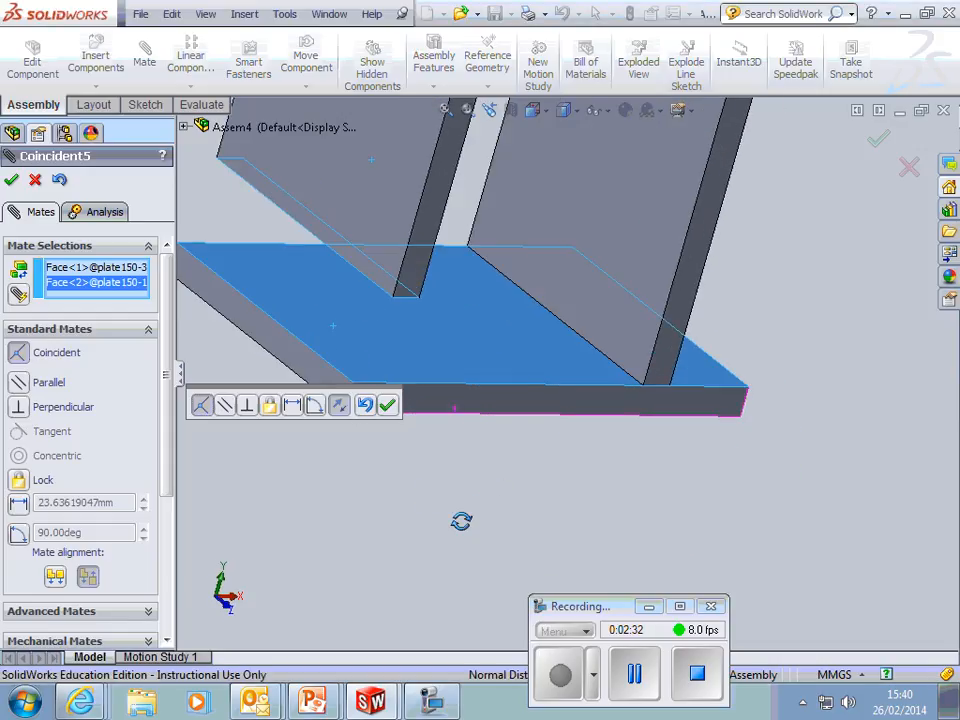
click(12, 180)
Step: Add a coincident mate making the third plate's narrow front face flush with the base plate's long front face
click(435, 231)
click(429, 398)
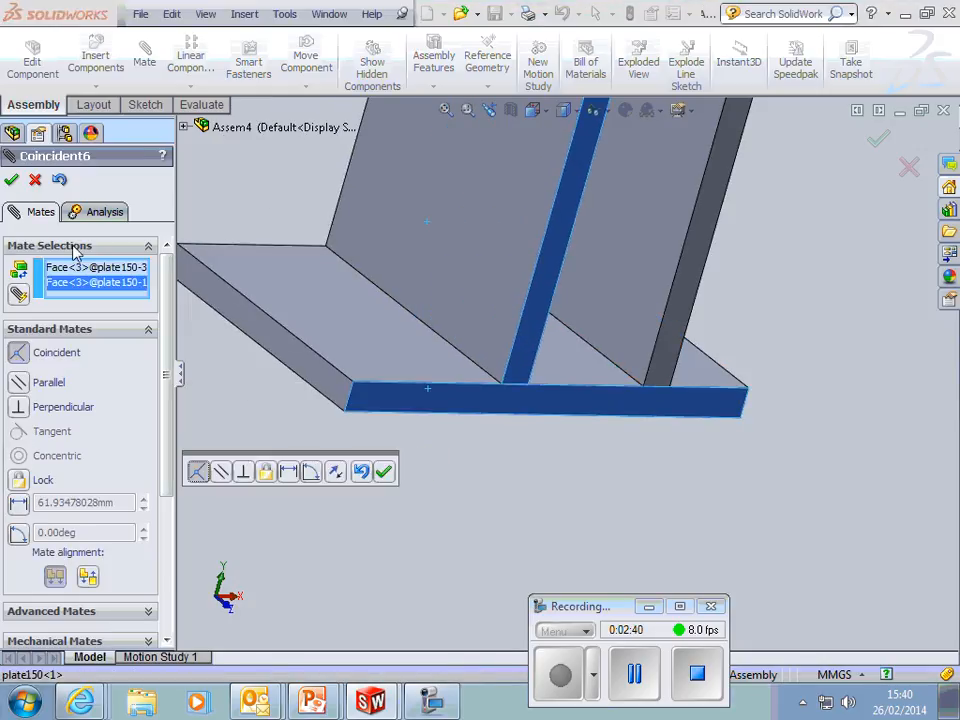
click(13, 180)
Step: Add a 30 mm distance mate between the base plate's free short end face and the third plate's outer broad face, and finish mating
click(273, 345)
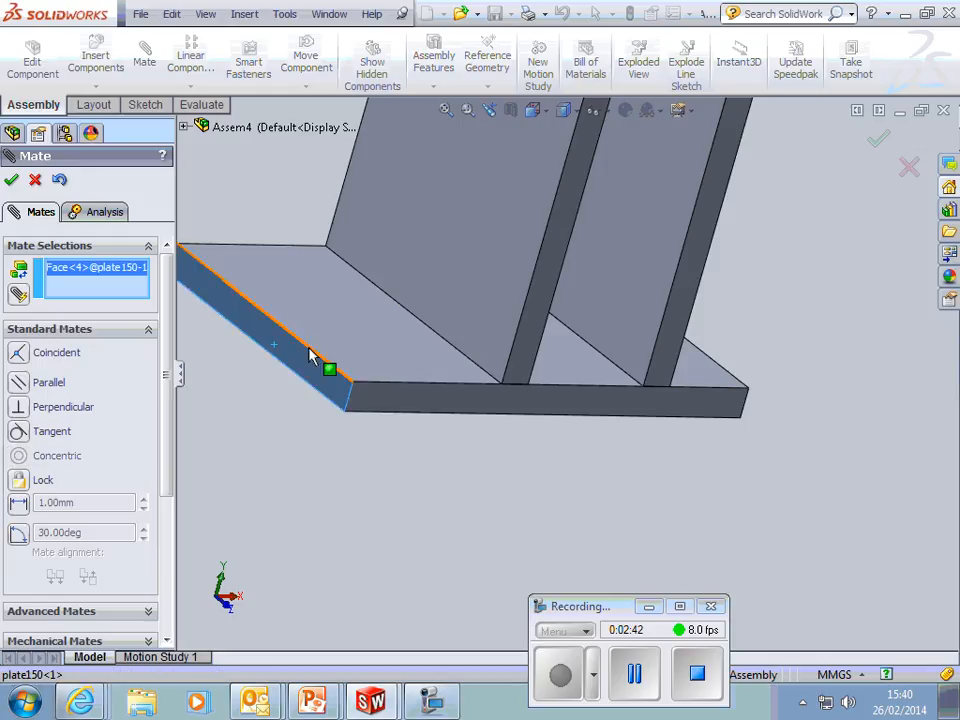
click(455, 296)
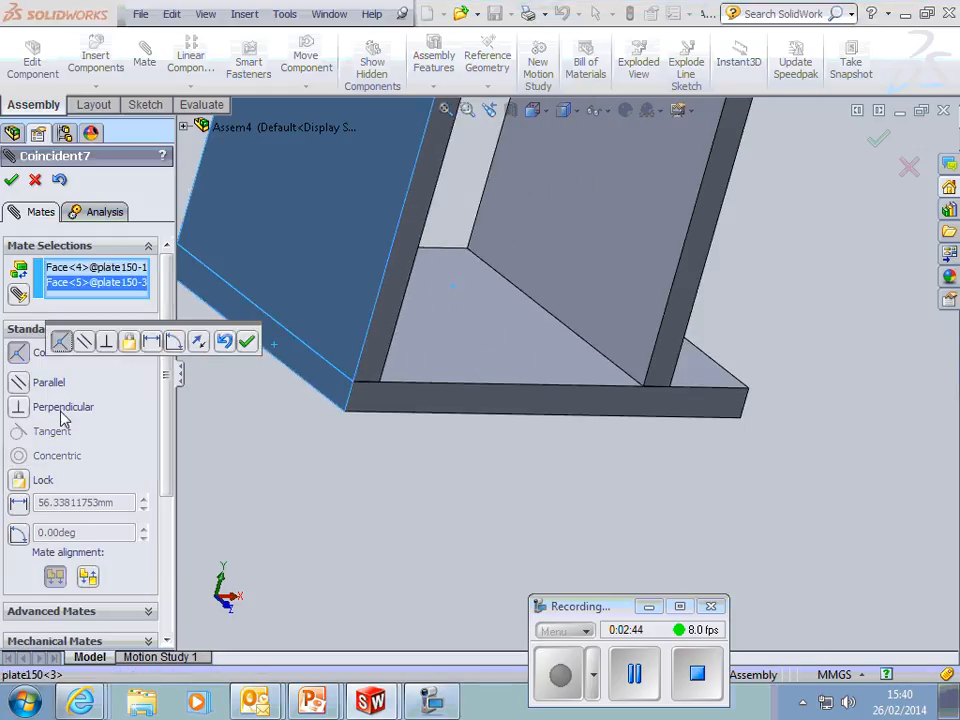
click(18, 503)
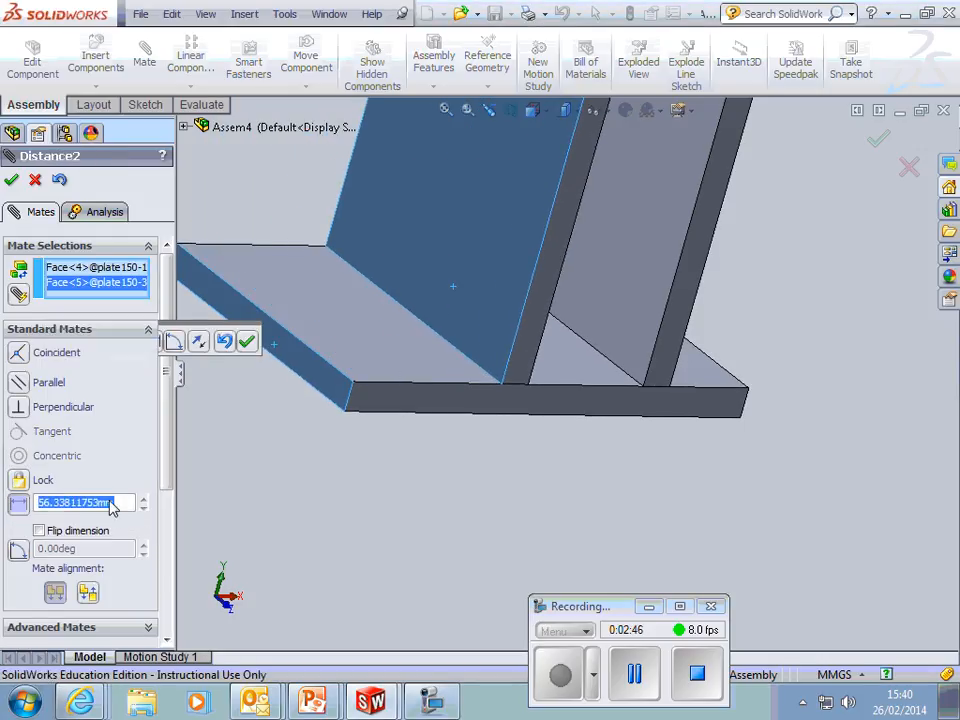
text(3)
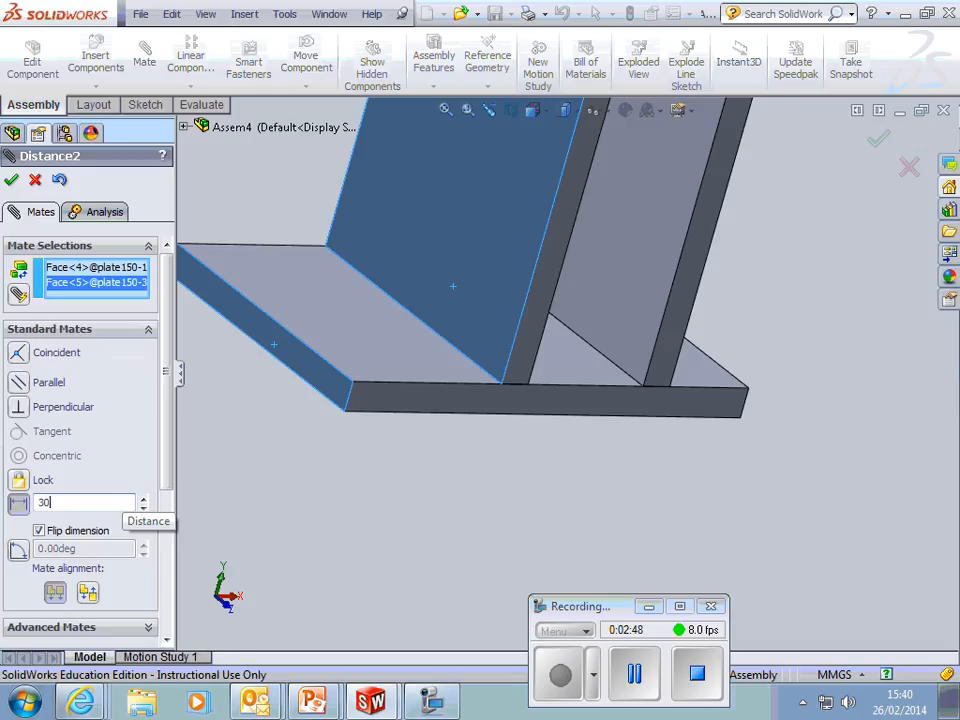
text(0)
key(Return)
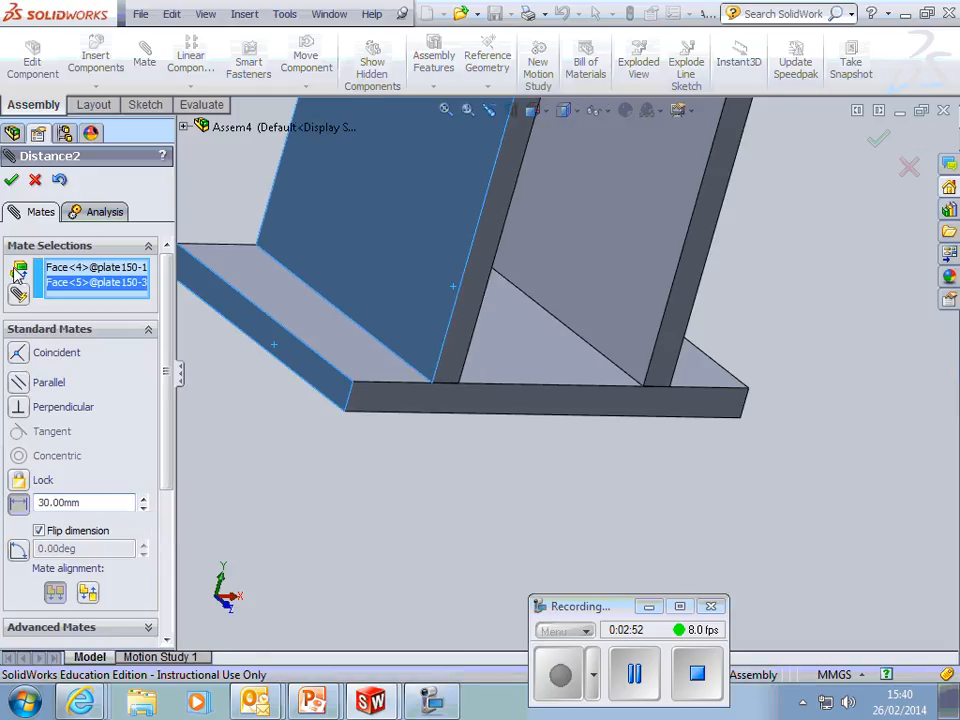
click(13, 181)
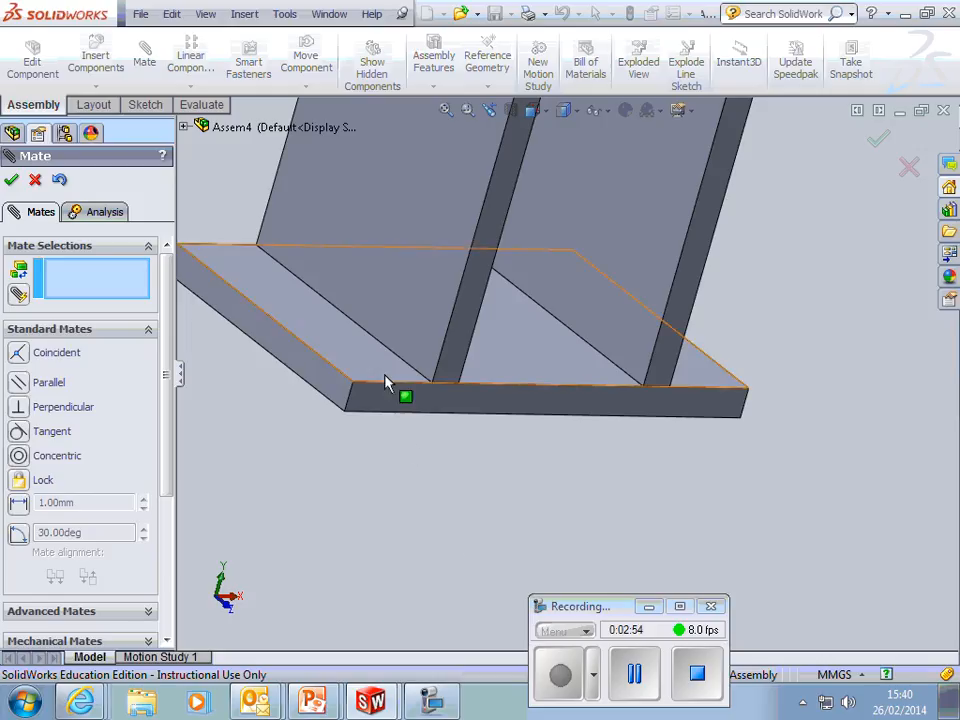
middle_drag(422, 474, 418, 452)
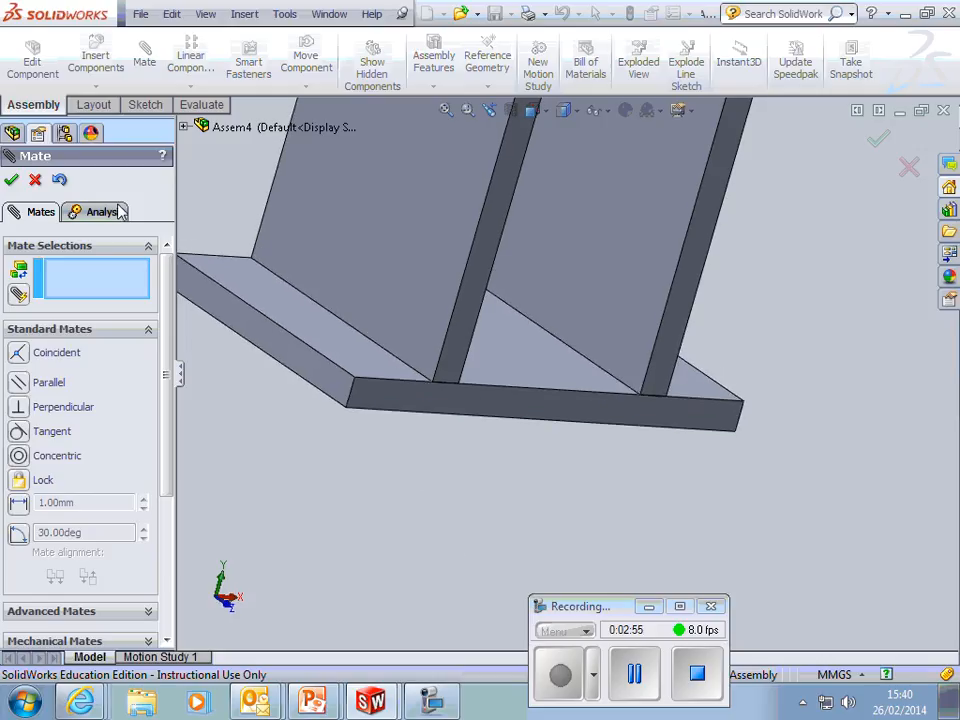
click(13, 180)
Step: Try to move the two upright plates to check whether they are fully constrained
drag(400, 279, 487, 291)
drag(634, 286, 680, 312)
scroll(431, 458, up, 2)
scroll(432, 458, down, 3)
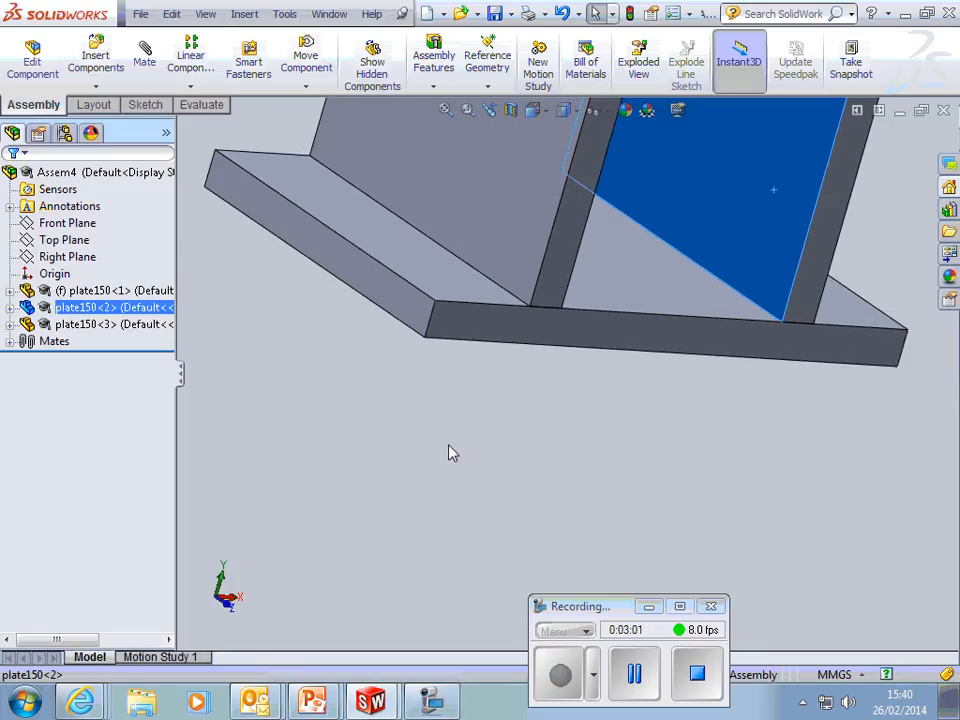
Step: Insert a fourth plate150 into the assembly, in the empty space beside the mated plates
scroll(450, 447, up, 7)
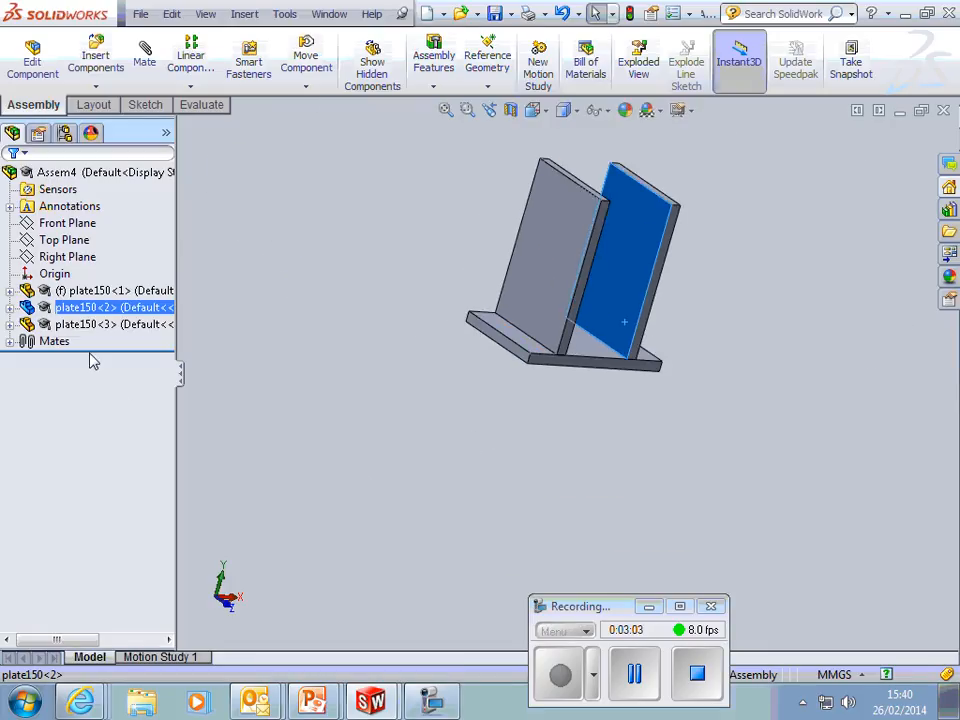
click(88, 60)
click(15, 396)
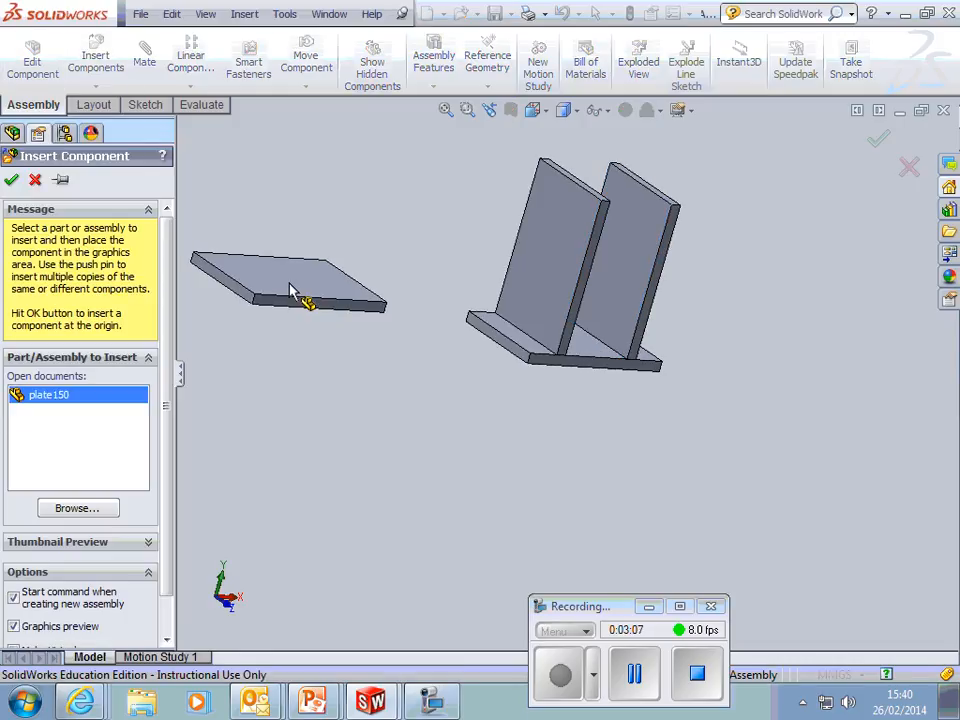
click(297, 293)
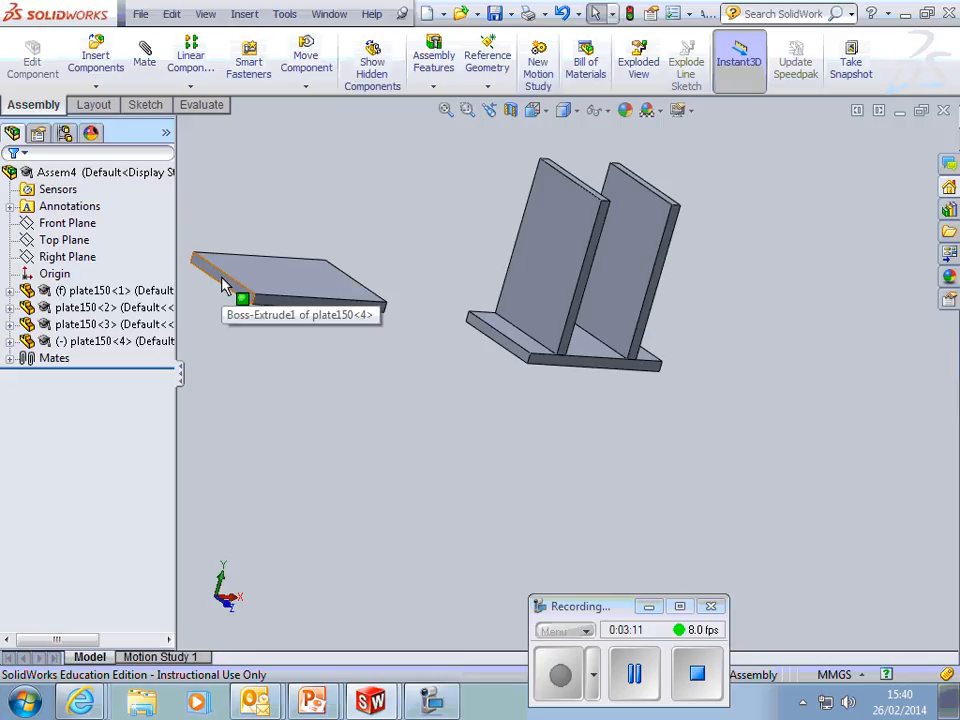
Step: Add a coincident mate between the fourth plate's short end face and the matching short end face of the base plate
click(144, 58)
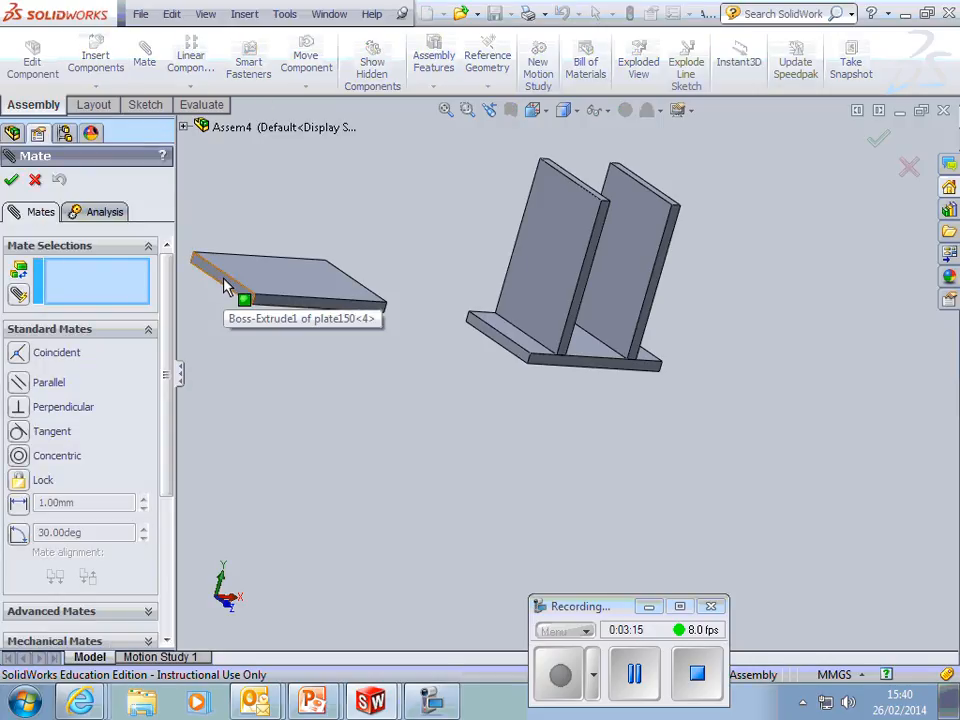
click(226, 285)
click(484, 336)
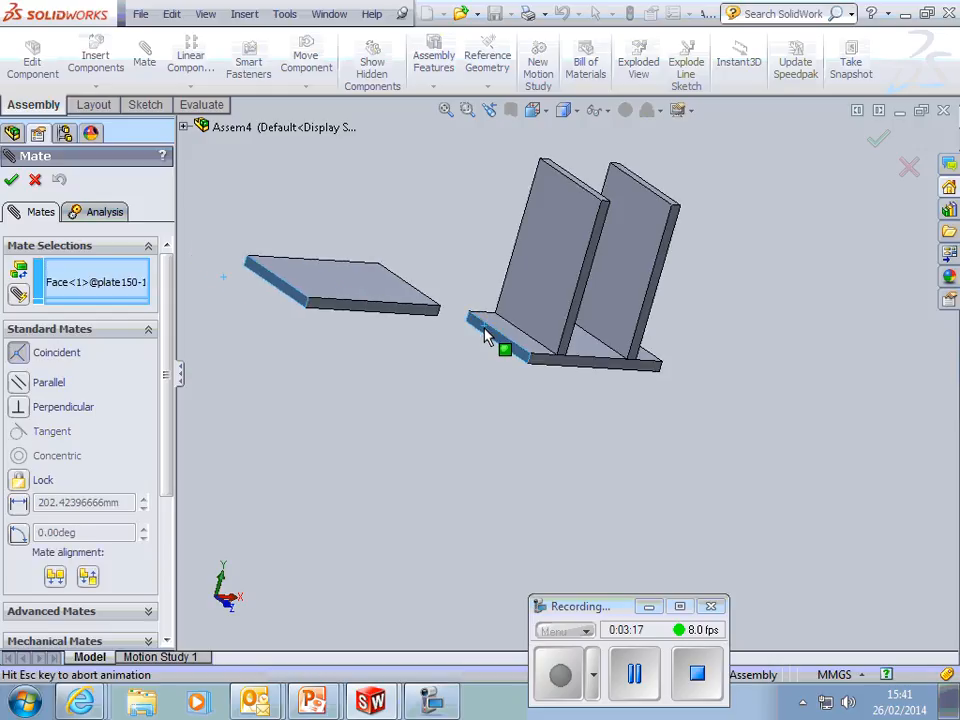
click(18, 382)
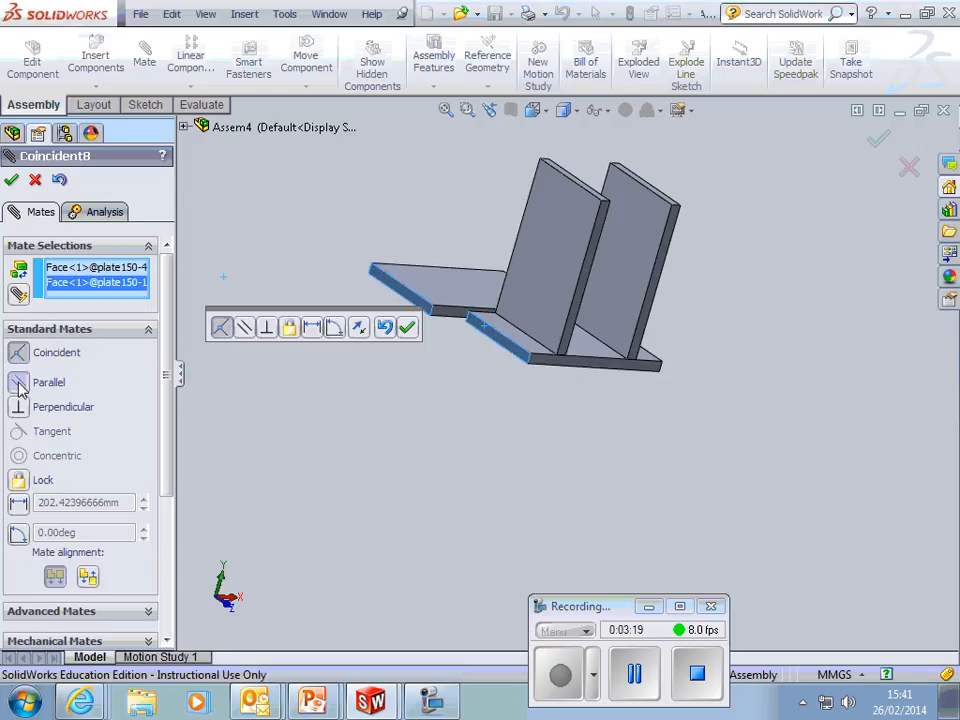
middle_drag(405, 515, 377, 521)
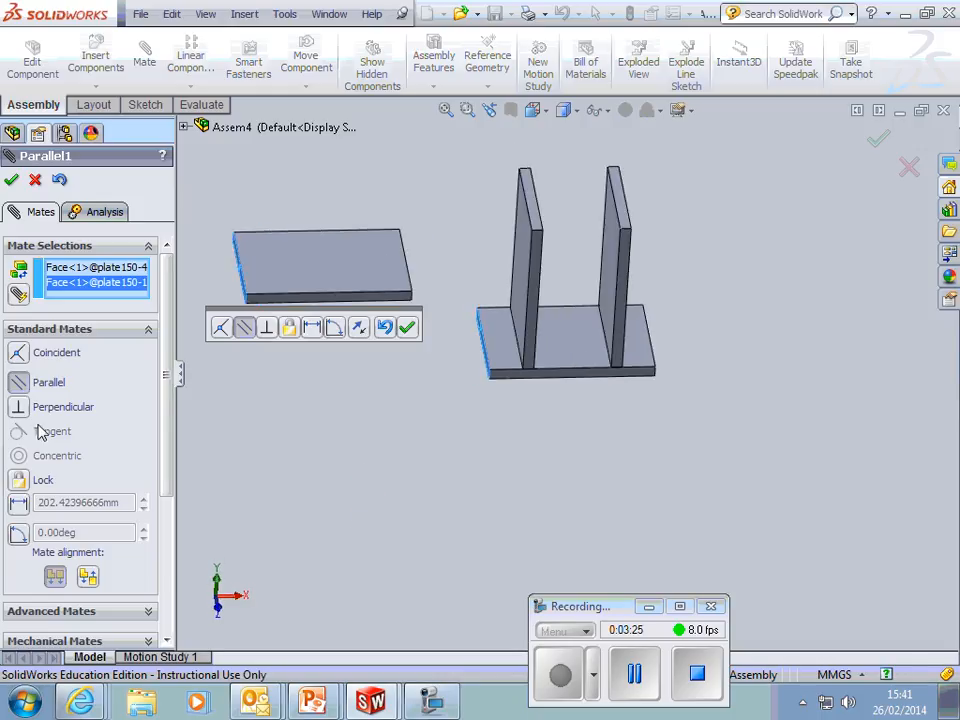
click(18, 354)
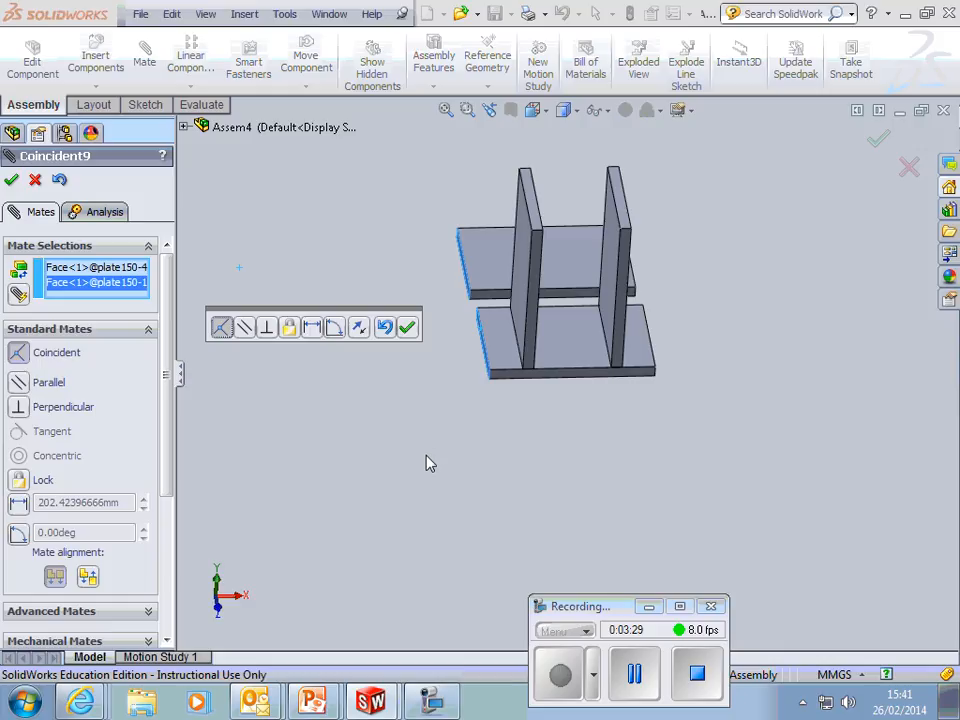
middle_drag(431, 459, 449, 341)
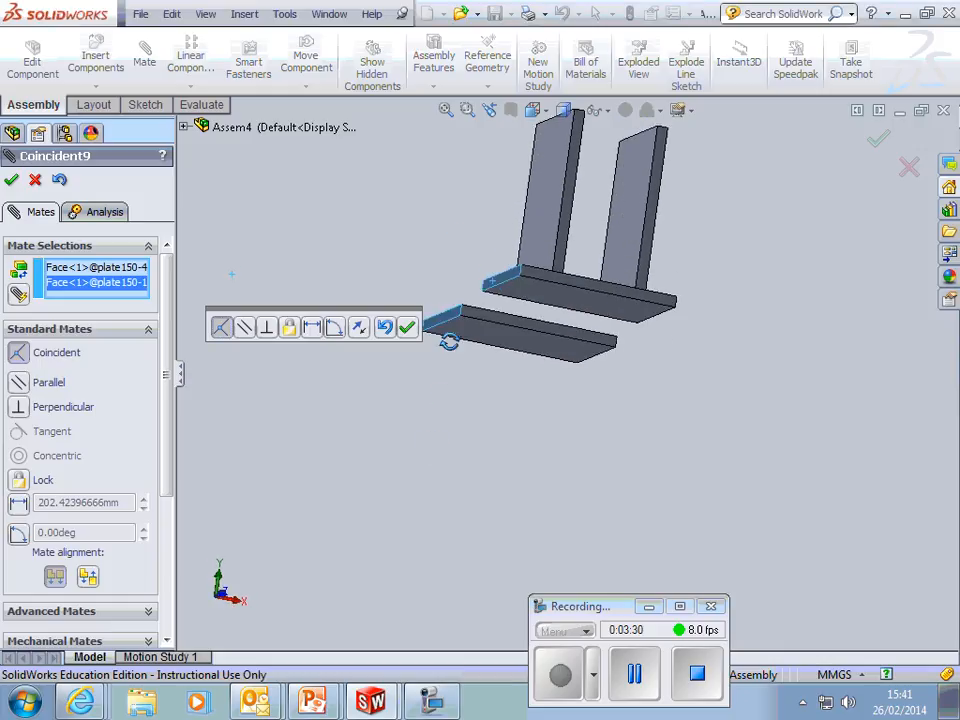
click(508, 360)
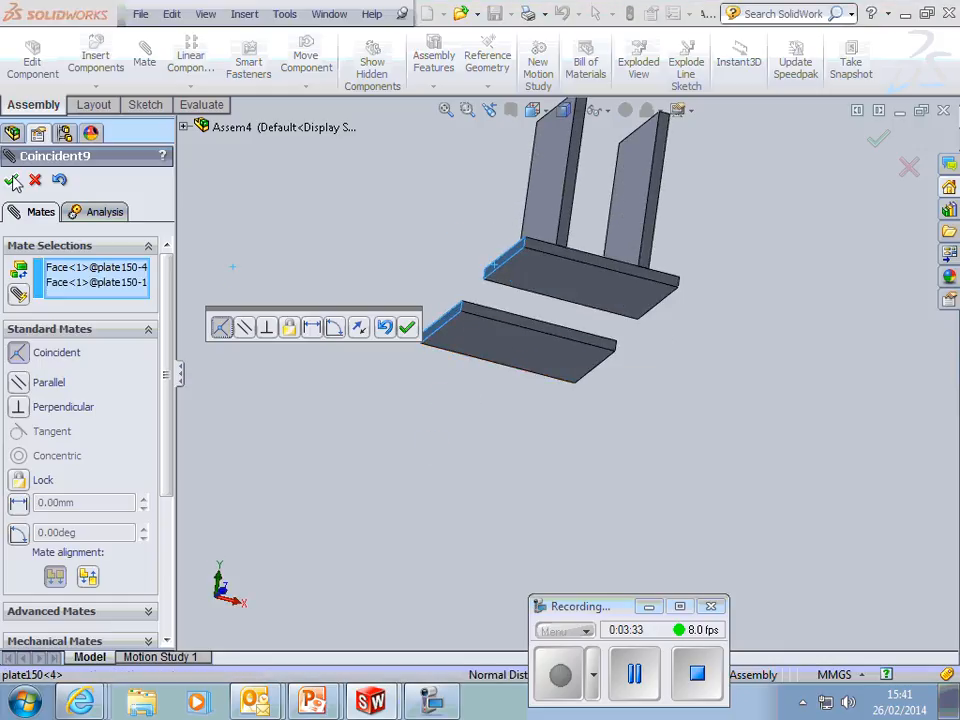
click(406, 327)
Step: Add a coincident mate between the underside of the fourth plate and the upper end face of the third plate
click(471, 343)
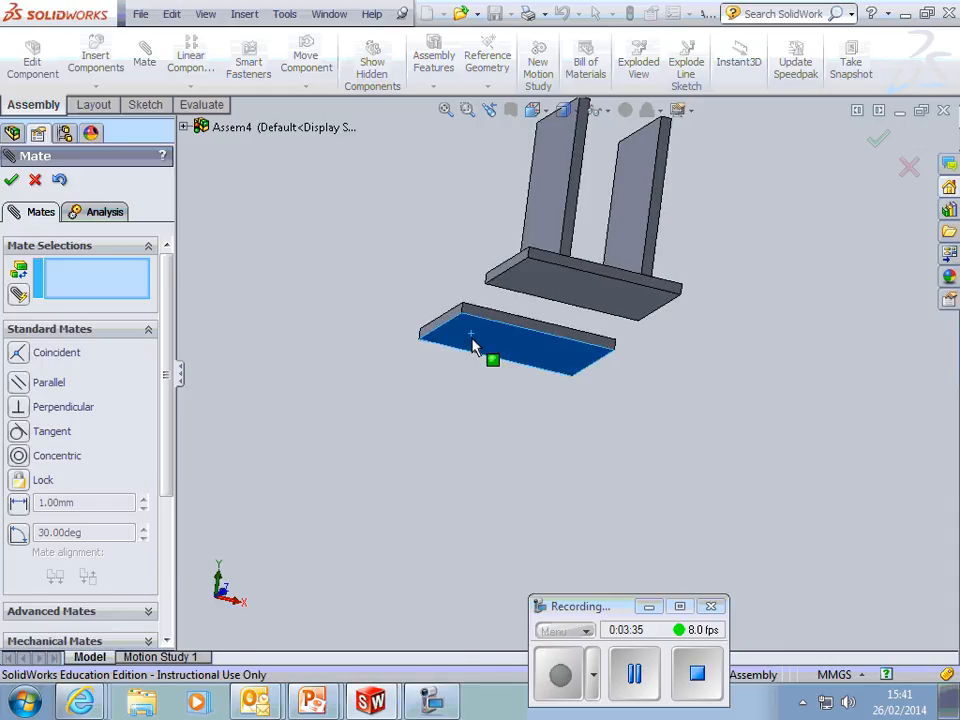
click(471, 343)
click(471, 347)
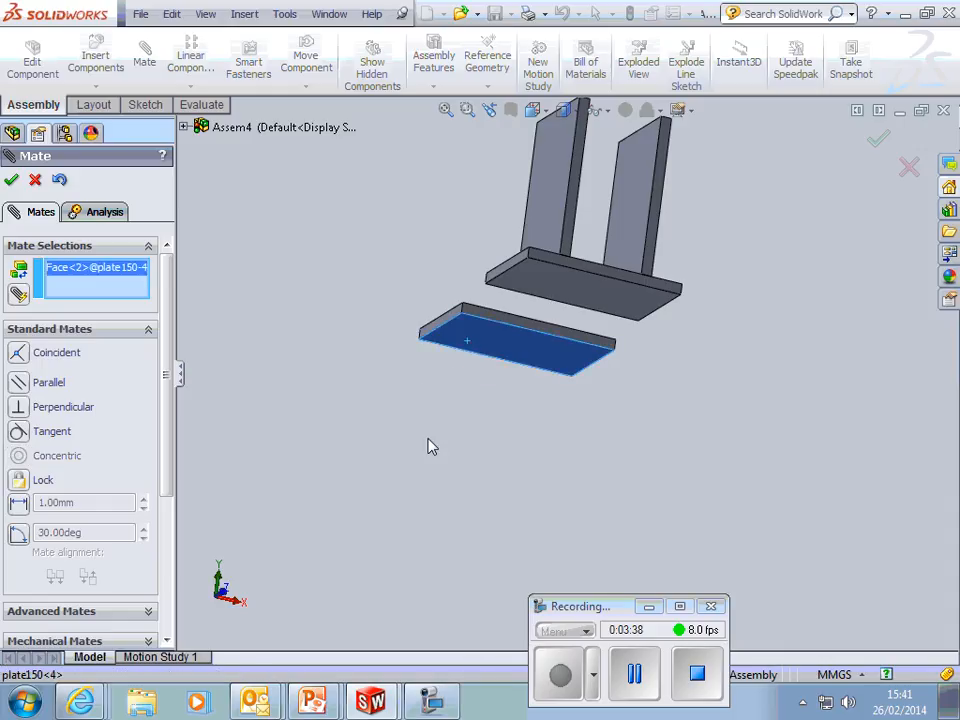
middle_drag(429, 446, 410, 520)
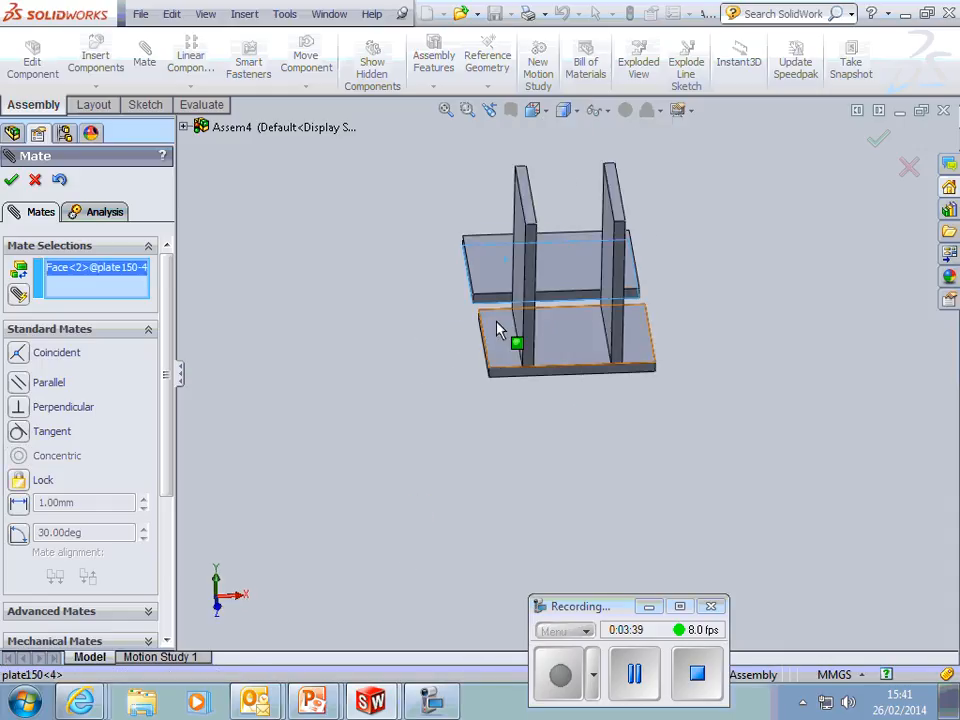
click(537, 220)
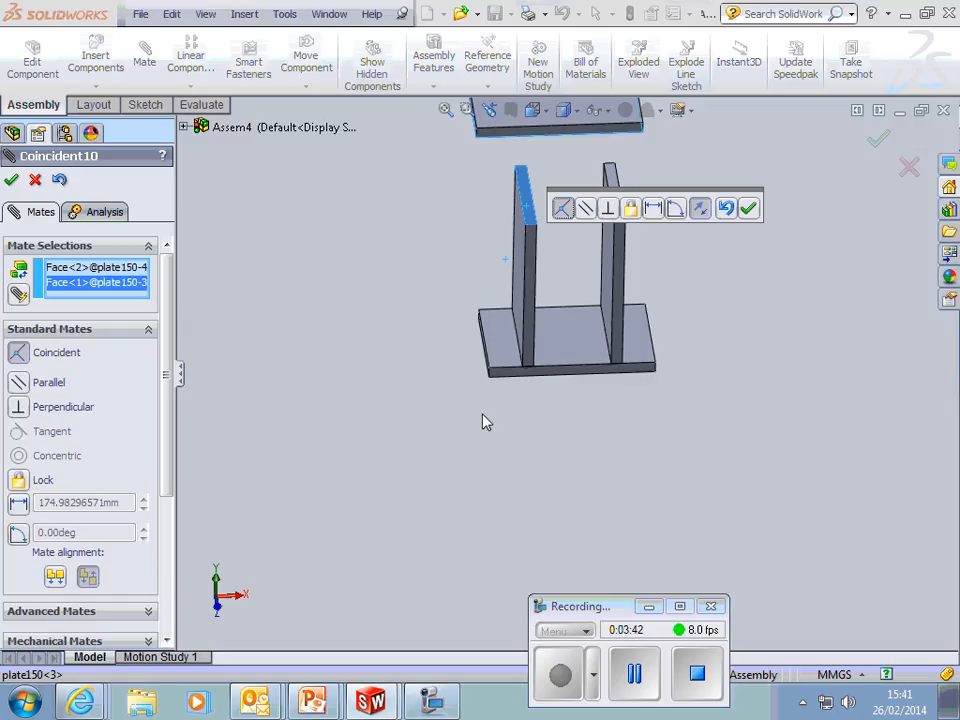
click(11, 179)
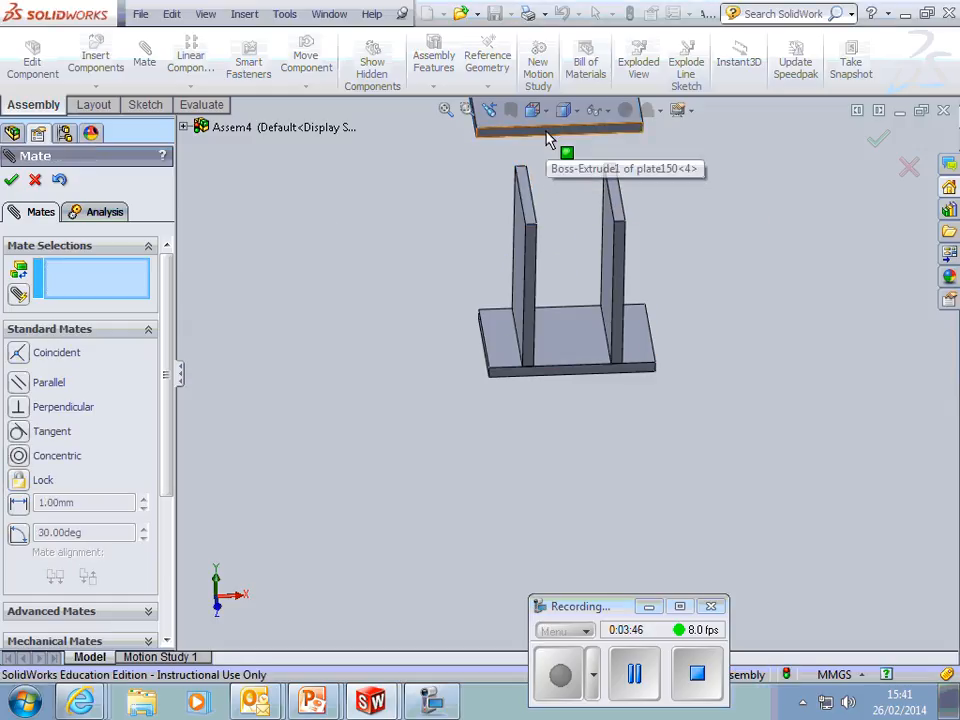
Step: Add a coincident mate making the fourth plate's long front face flush with the third plate's narrow front face, and finish mating
click(549, 142)
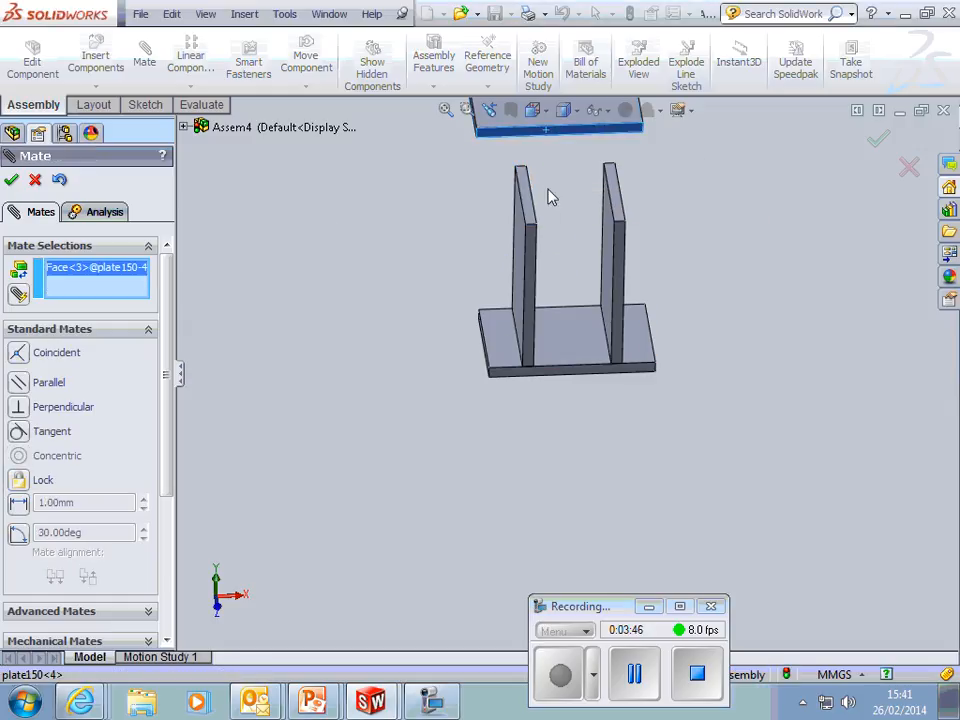
click(530, 258)
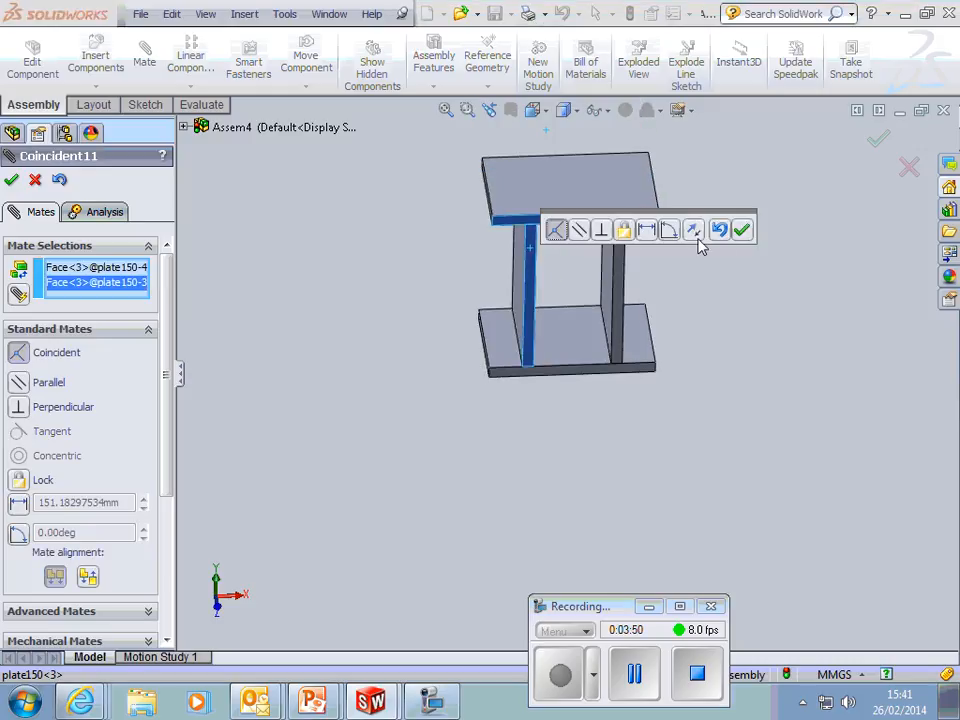
click(742, 230)
middle_drag(720, 467, 703, 491)
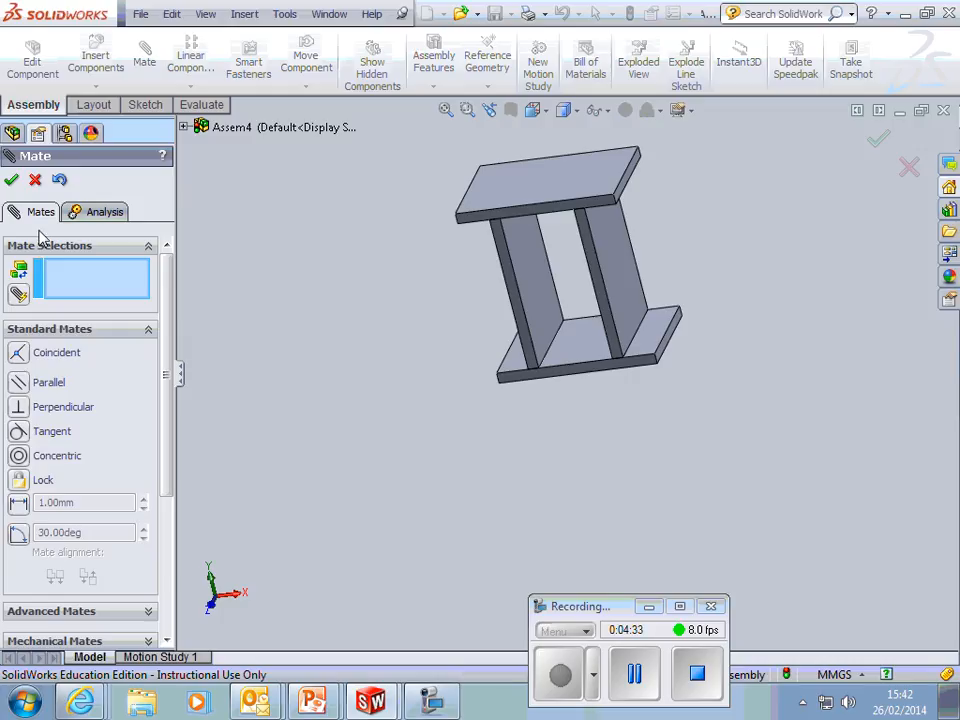
click(11, 179)
click(112, 394)
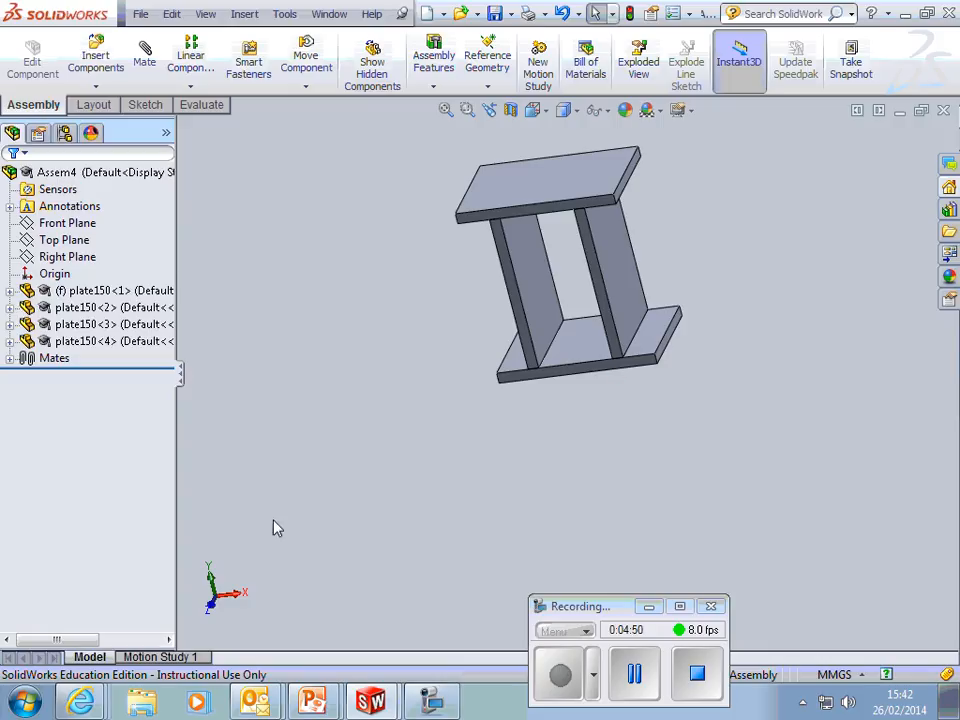
Step: Switch to the plate150 part and rename its Boss-Extrude1 feature "anythung i like"
click(903, 115)
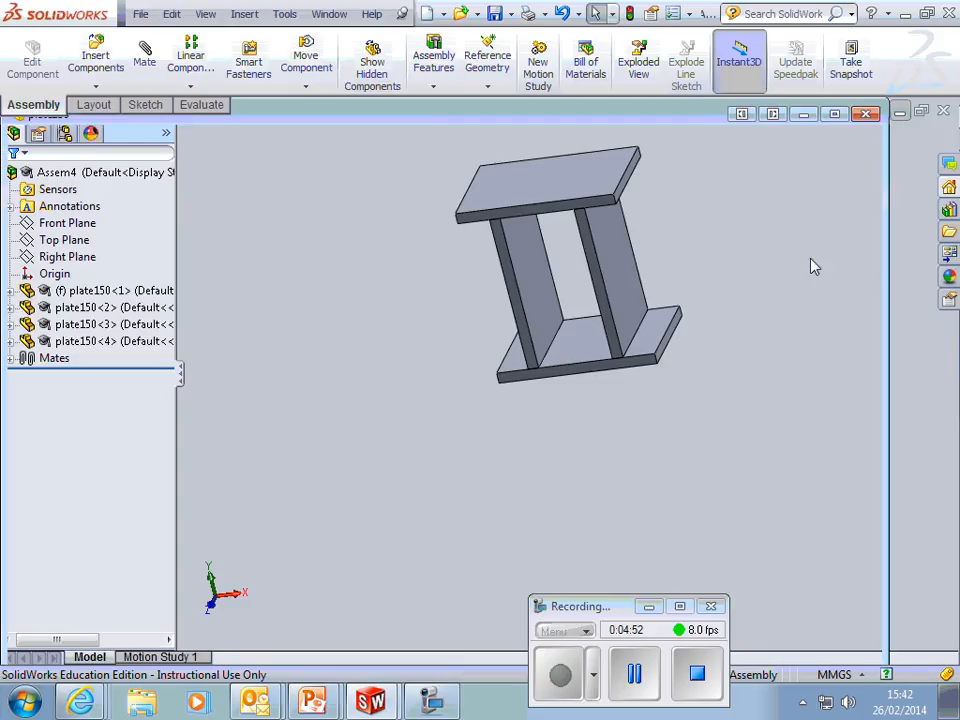
click(70, 318)
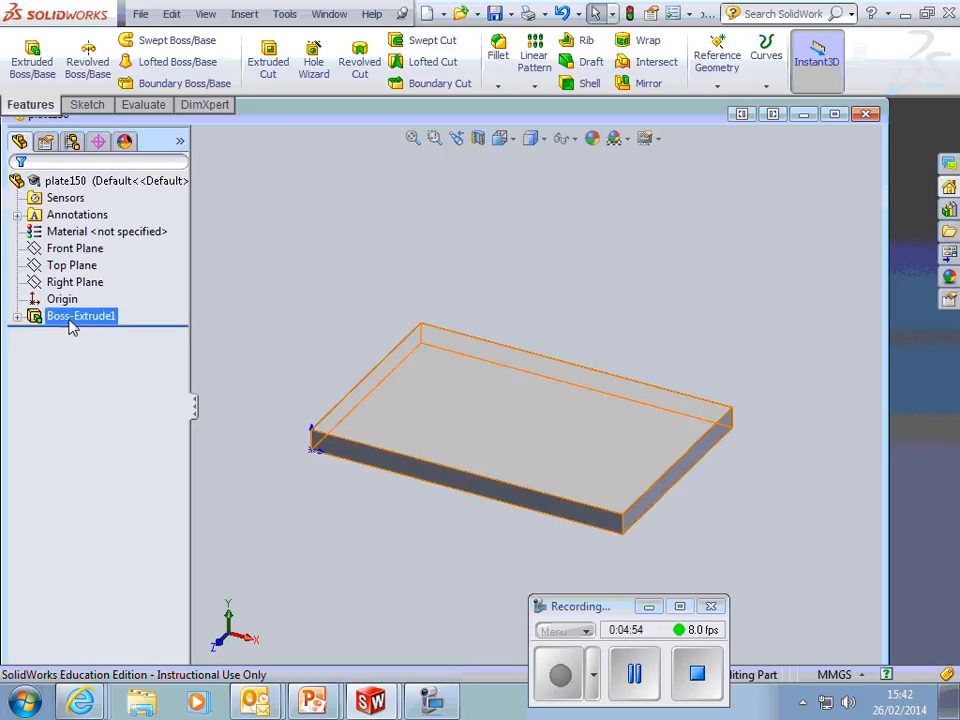
click(85, 320)
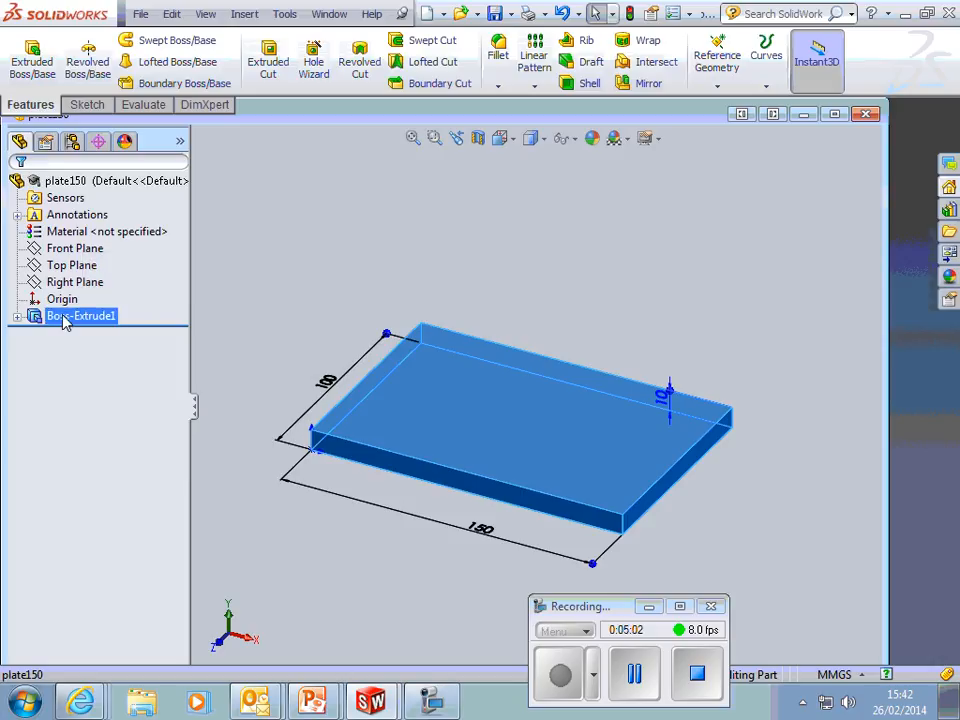
click(64, 318)
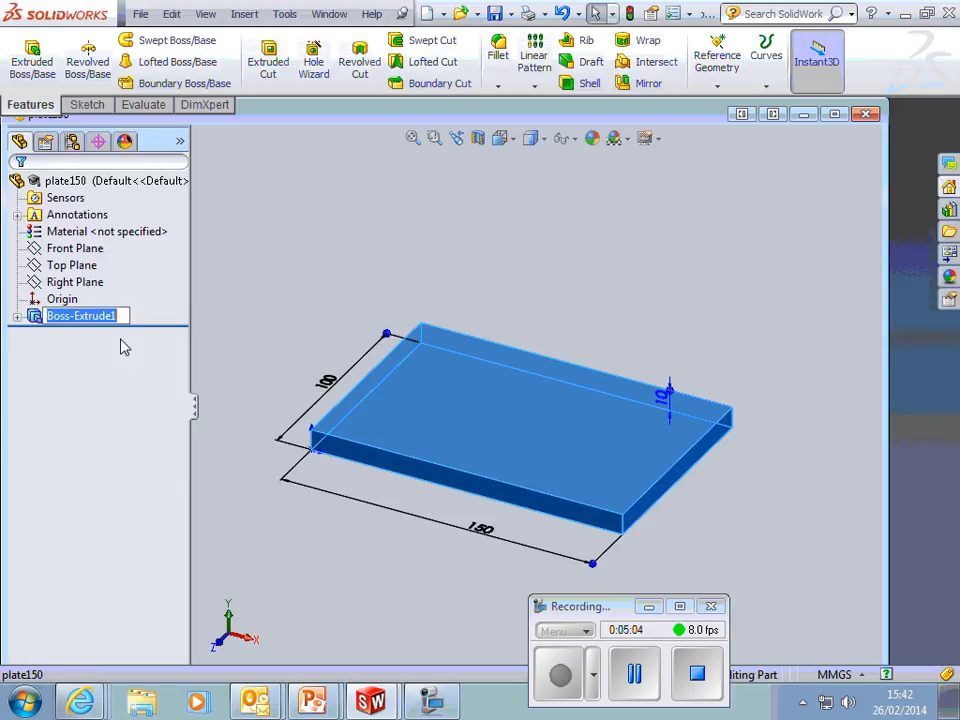
text(an)
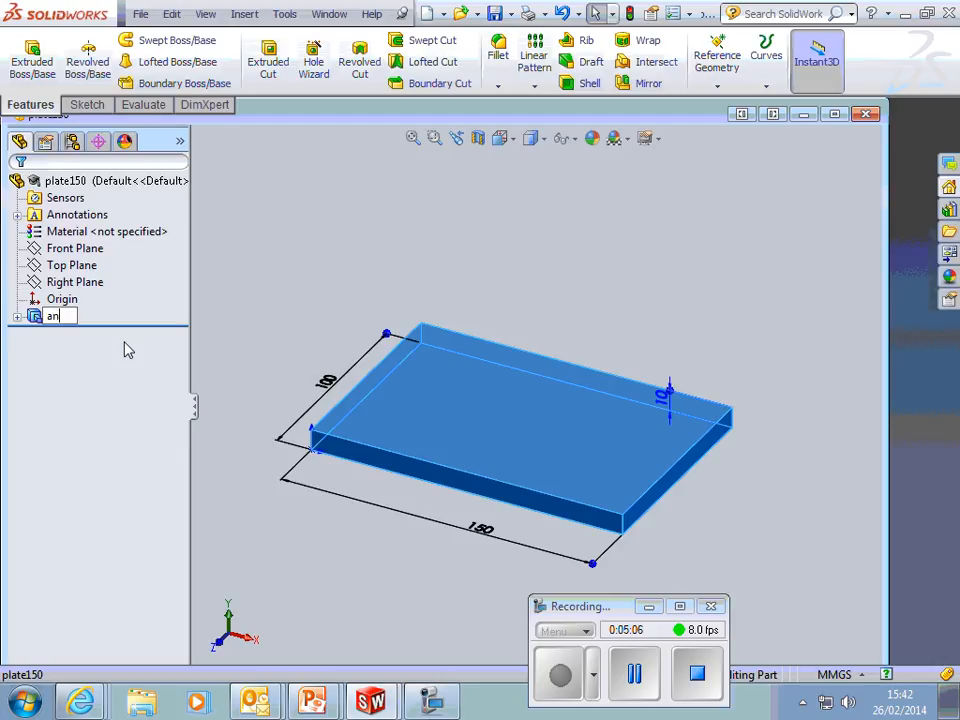
text(ythung )
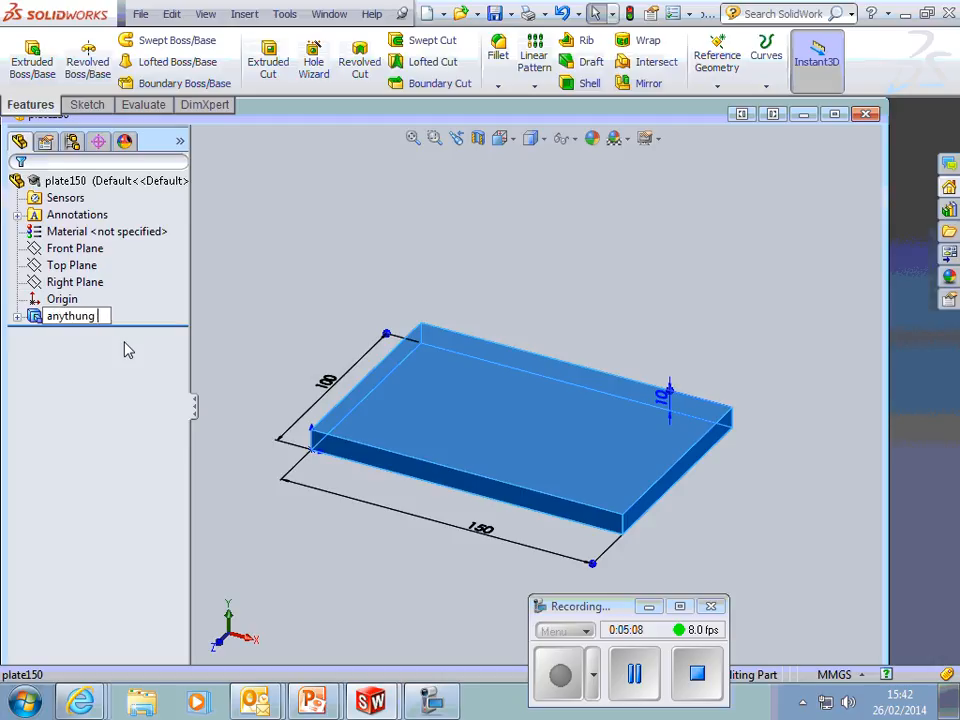
text(i like)
key(Return)
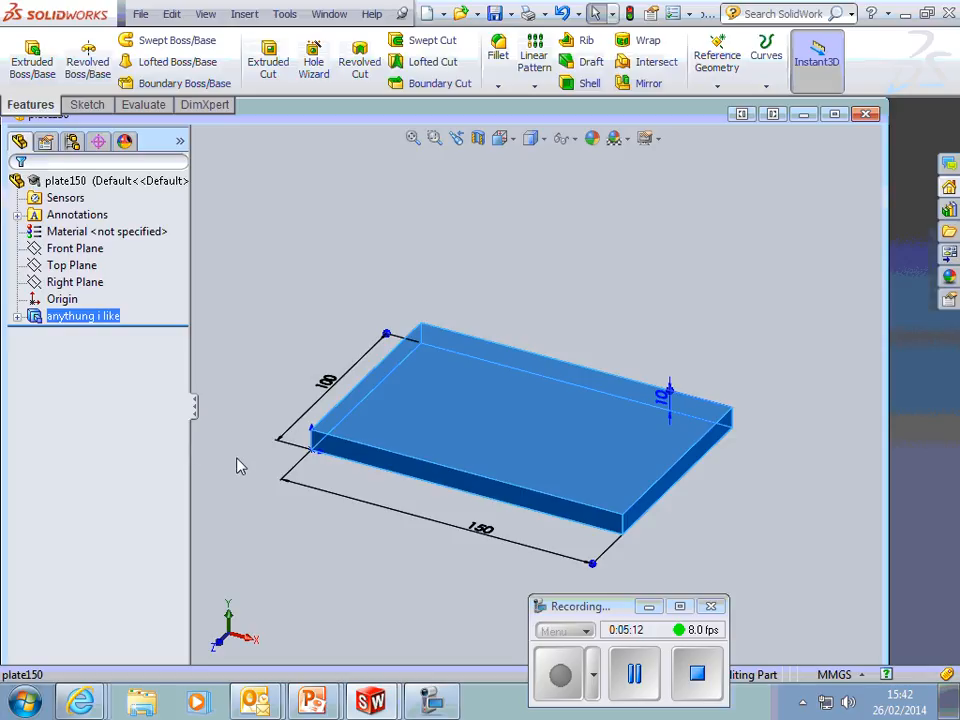